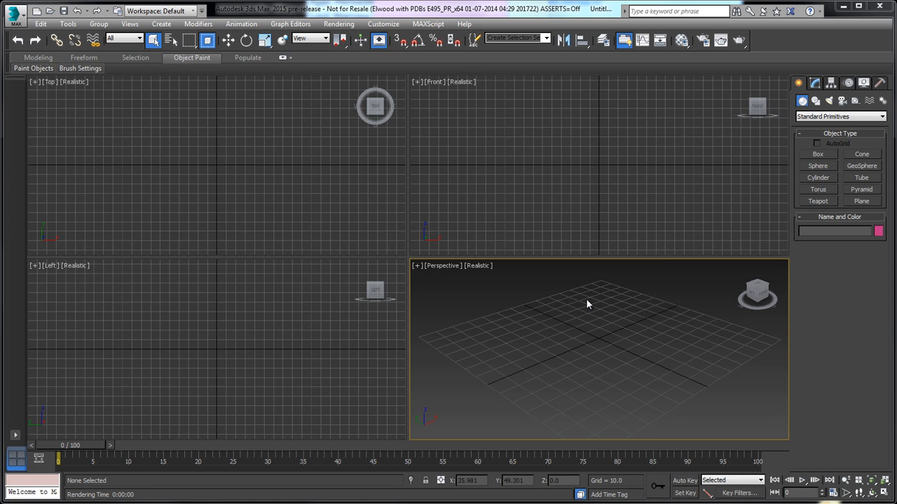
# Create a Templates folder inside Temp_Blog, set it as the project folder, and check its scenes folder
pyautogui.click(117, 10)
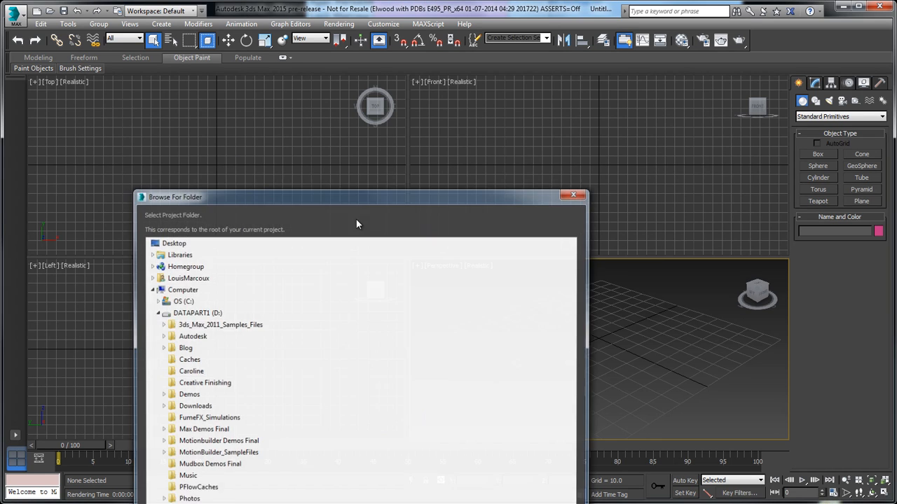
pyautogui.moveTo(332, 194); pyautogui.dragTo(419, 45)
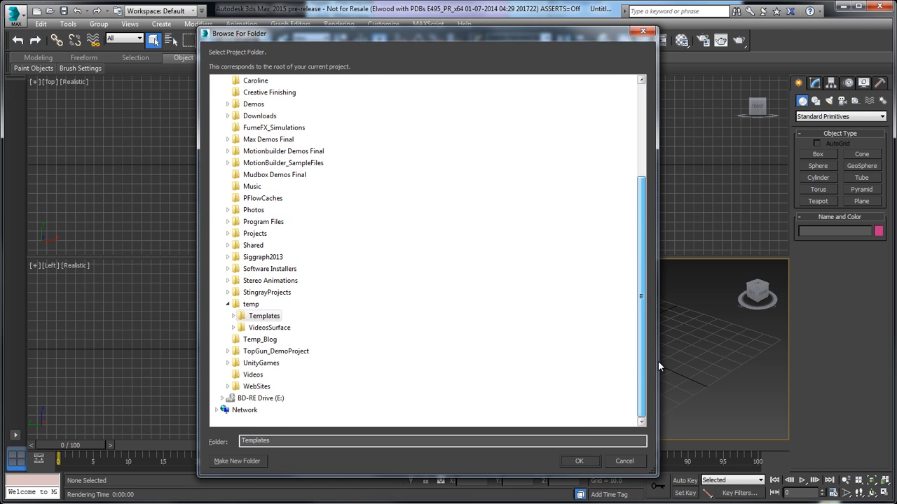
pyautogui.click(228, 304)
pyautogui.click(259, 339)
pyautogui.click(250, 461)
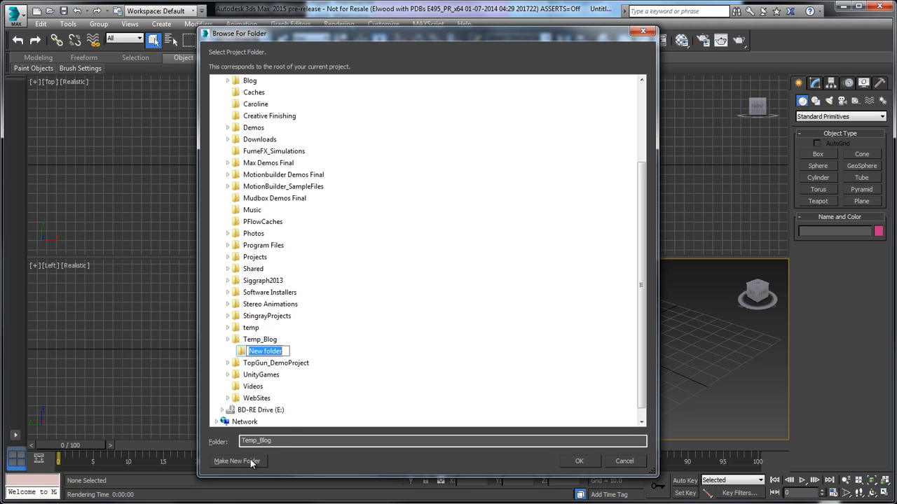
pyautogui.write('Templates')
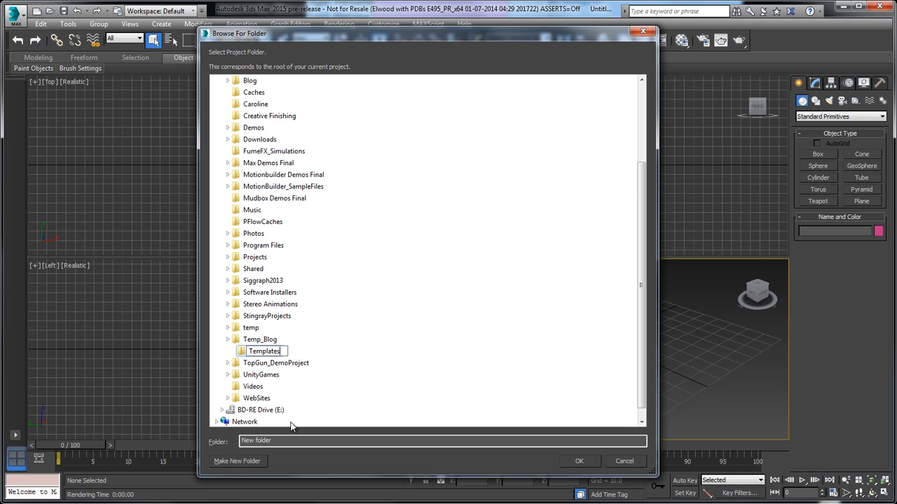
pyautogui.press('Return')
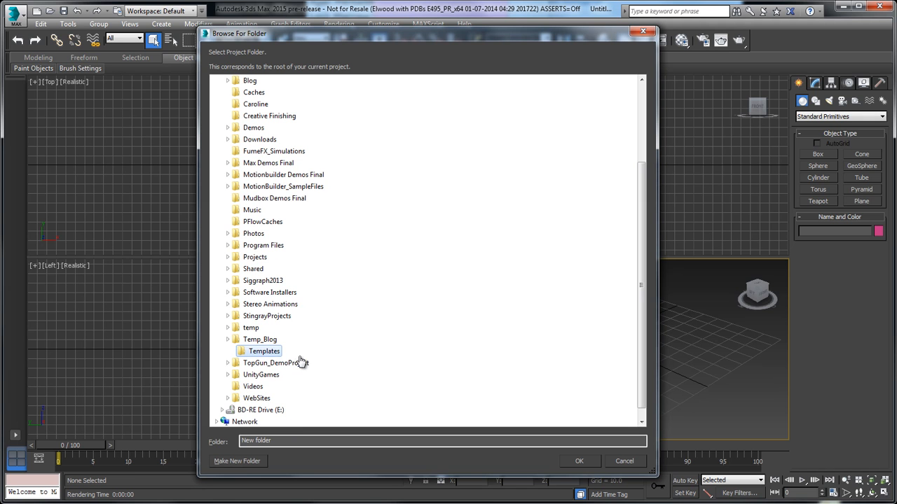
pyautogui.click(579, 462)
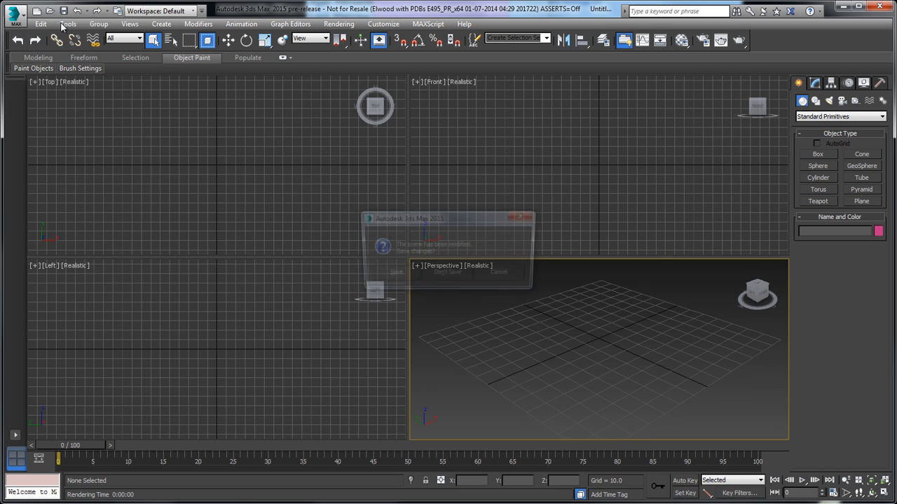
pyautogui.click(454, 276)
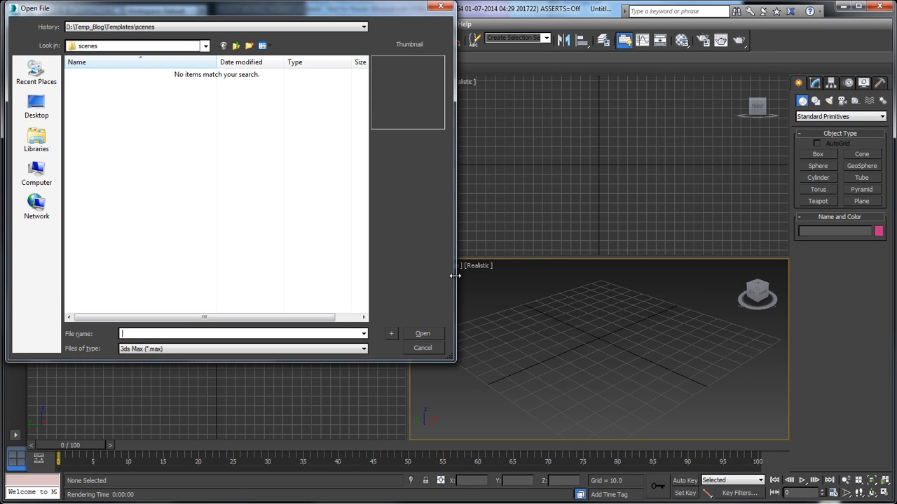
pyautogui.click(435, 348)
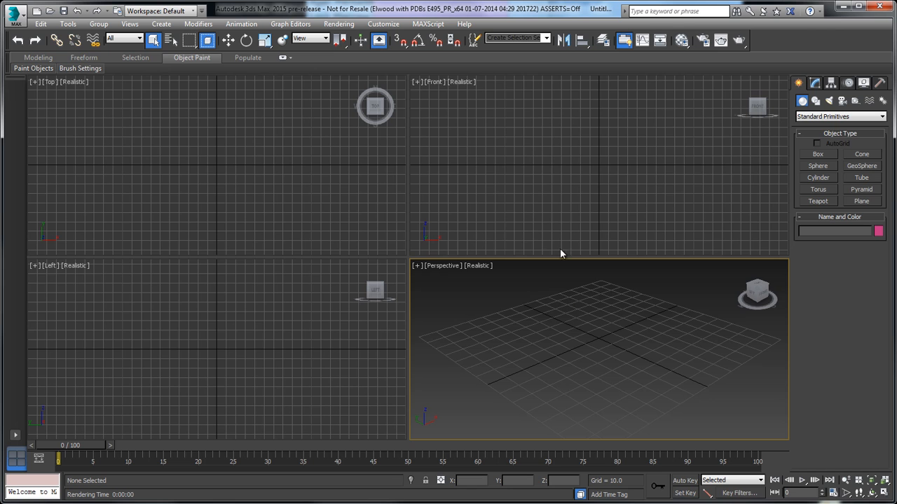
# Draw an L-shaped line in the Front view, about 130 units tall and 231 wide with its corner near the origin, and enter vertex editing
pyautogui.click(609, 181)
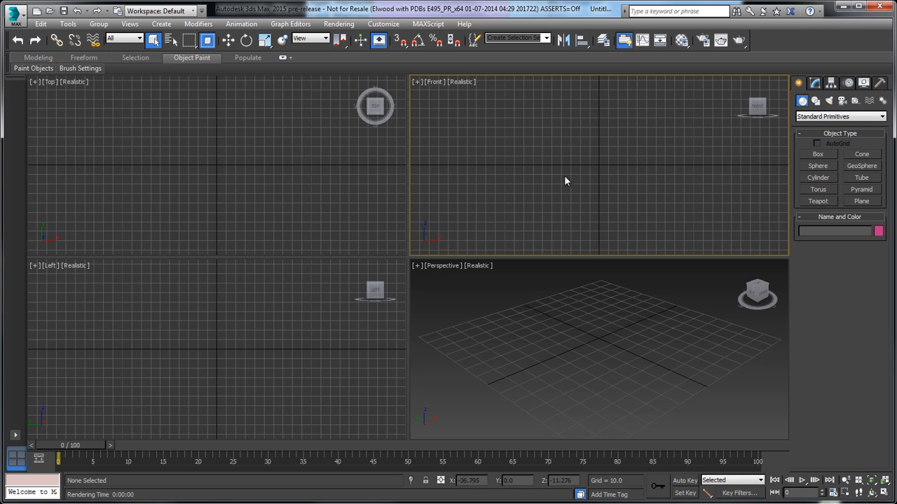
pyautogui.hotkey('alt', 'w')
pyautogui.moveTo(511, 186); pyautogui.dragTo(360, 269, button='middle')
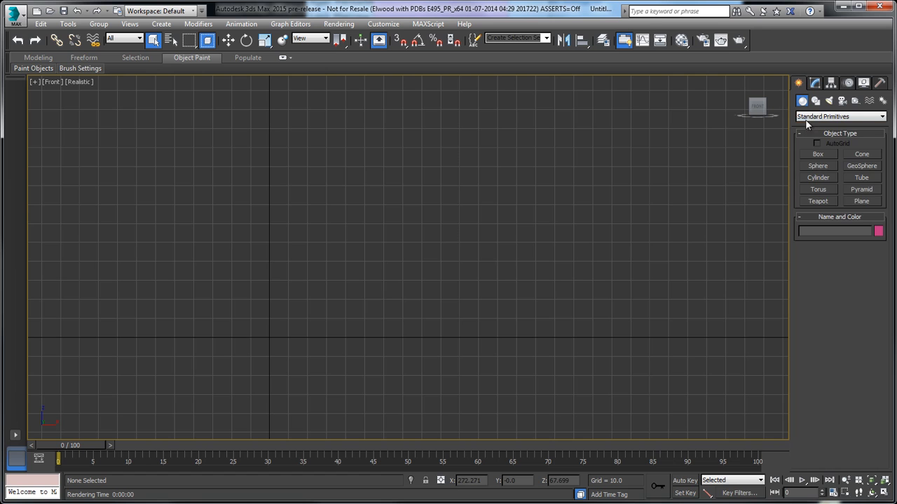
pyautogui.click(816, 101)
pyautogui.click(818, 163)
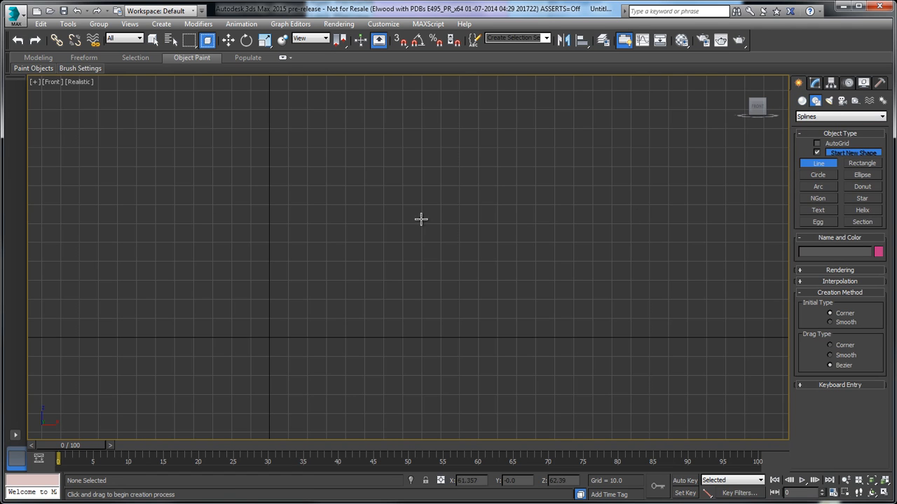
pyautogui.click(269, 90)
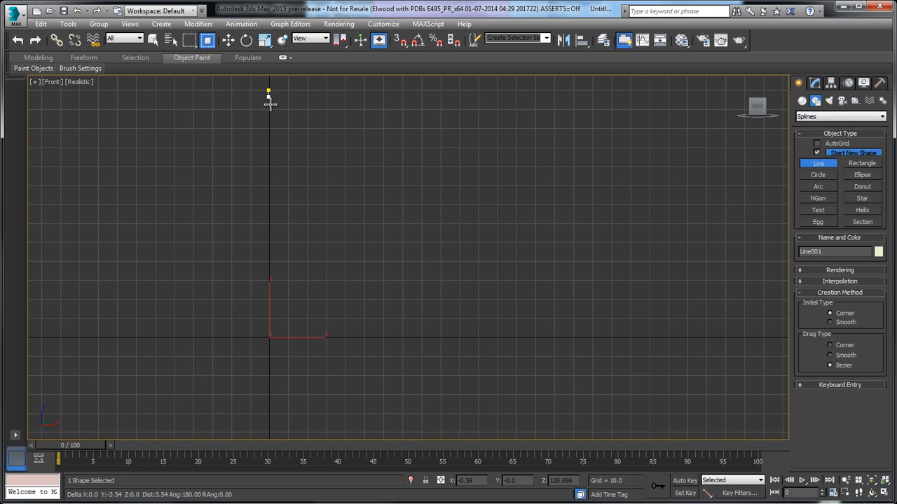
pyautogui.click(268, 337)
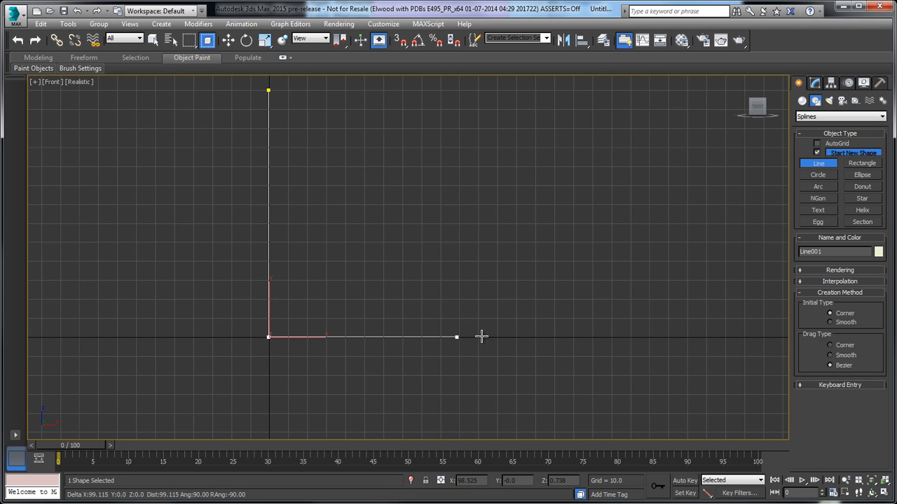
pyautogui.click(708, 337)
pyautogui.rightClick(725, 281)
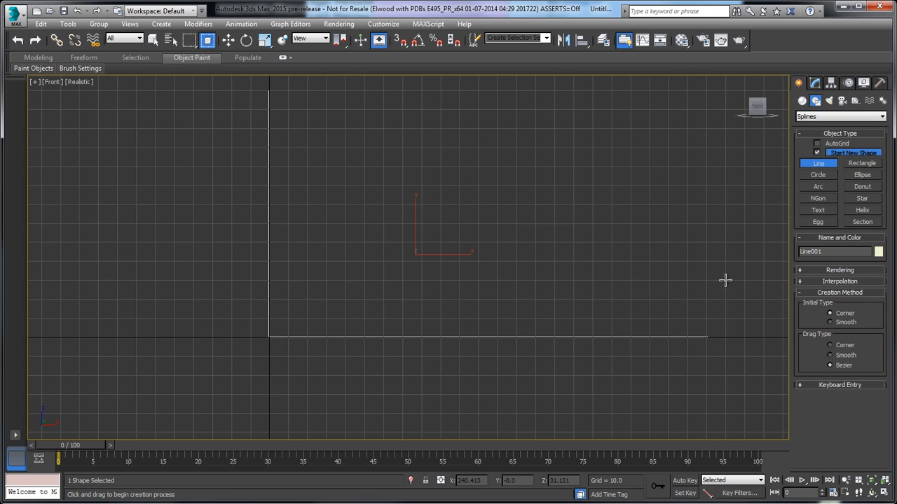
pyautogui.click(815, 82)
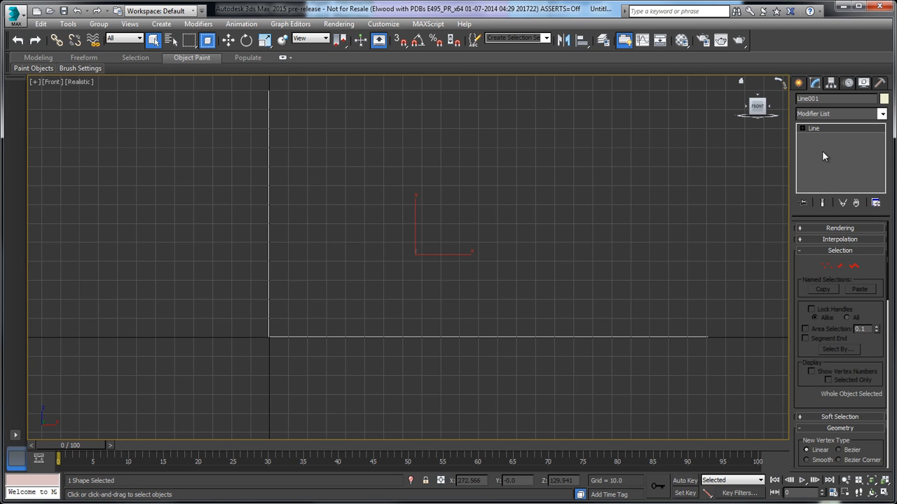
pyautogui.click(826, 268)
pyautogui.click(268, 90)
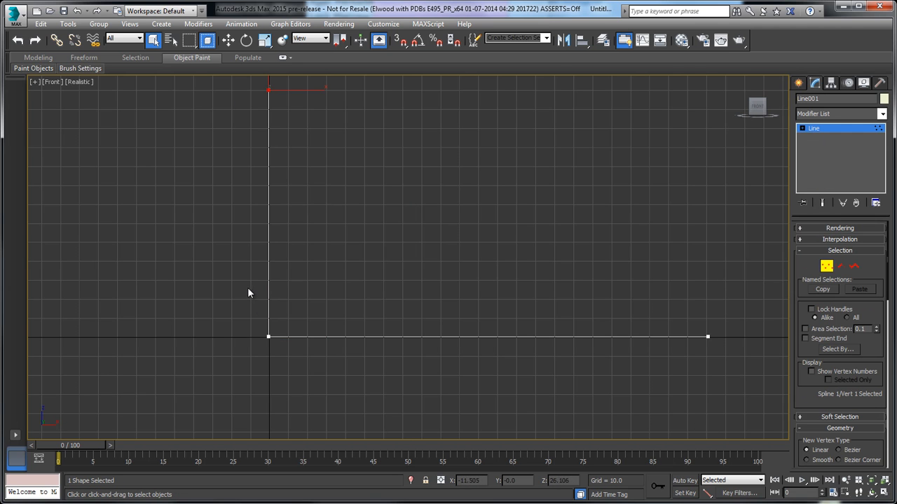
pyautogui.keyDown('ctrl'); pyautogui.click(268, 337); pyautogui.keyUp('ctrl')
pyautogui.rightClick(266, 334)
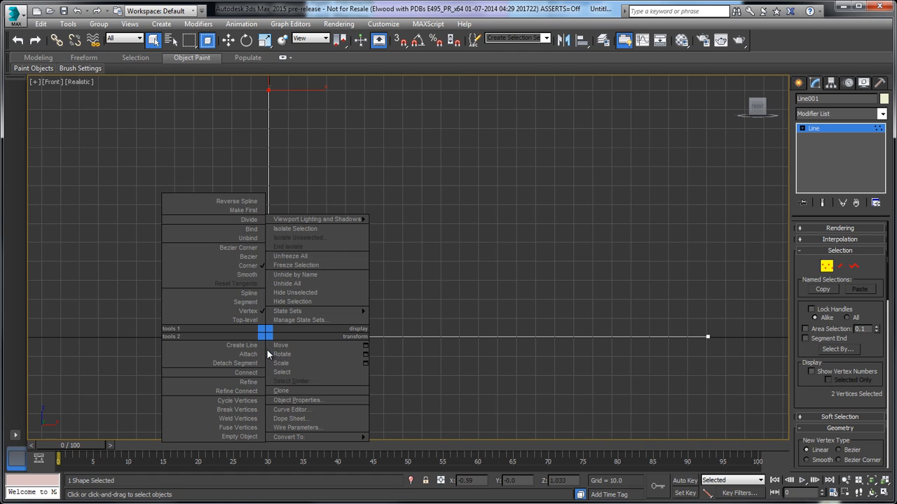
pyautogui.rightClick(233, 39)
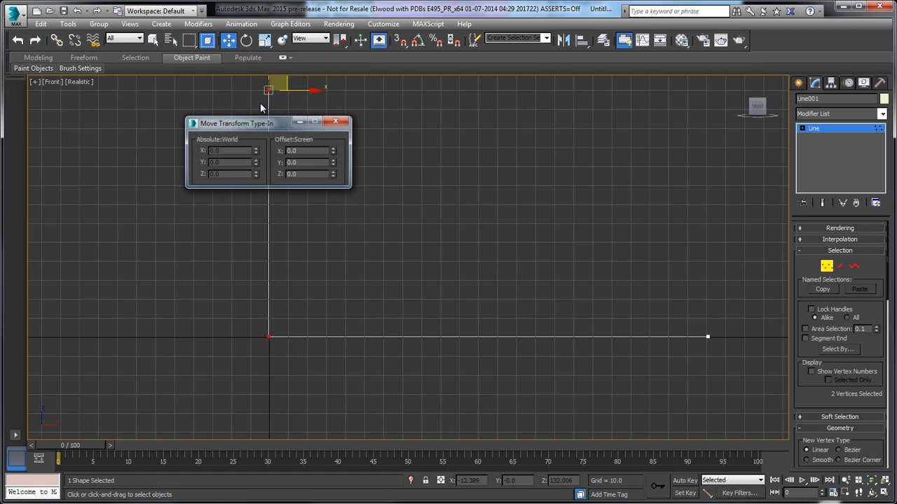
pyautogui.moveTo(274, 126); pyautogui.dragTo(418, 130)
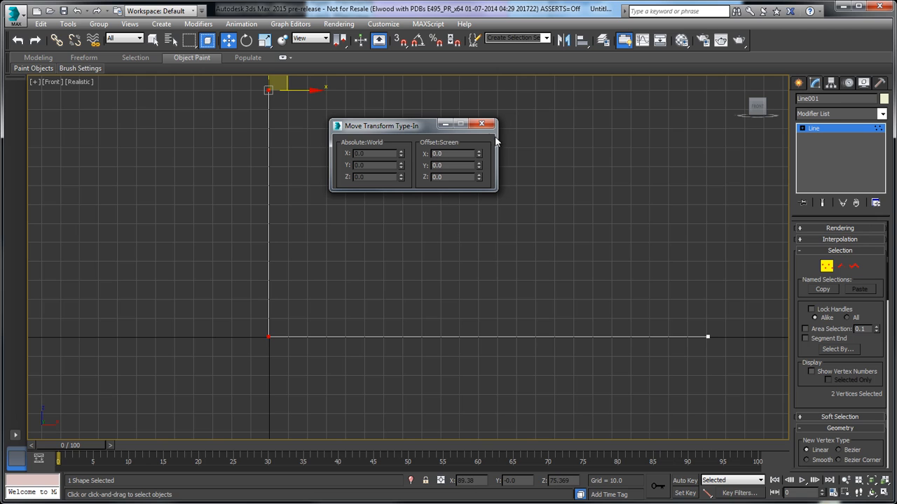
pyautogui.click(481, 124)
# Move the line's corner vertex to the origin with absolute X and Z set to 0
pyautogui.moveTo(242, 330); pyautogui.dragTo(279, 354)
pyautogui.rightClick(270, 341)
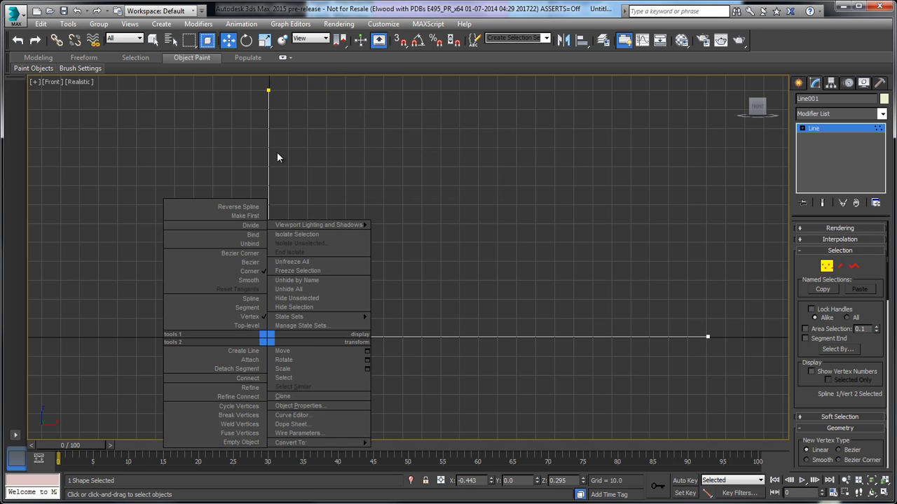
pyautogui.click(283, 351)
pyautogui.rightClick(229, 41)
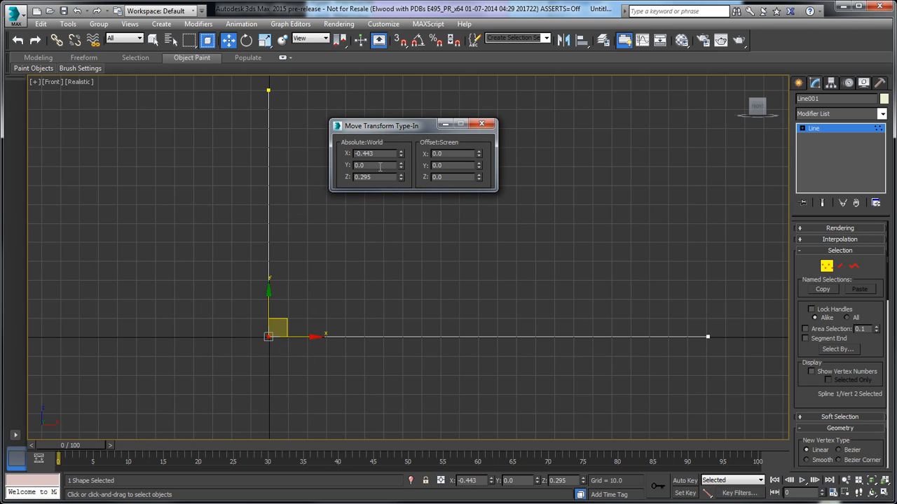
pyautogui.rightClick(400, 157)
pyautogui.rightClick(400, 177)
# Position the line's upper end vertex at absolute X 0 and Z 130
pyautogui.click(268, 89)
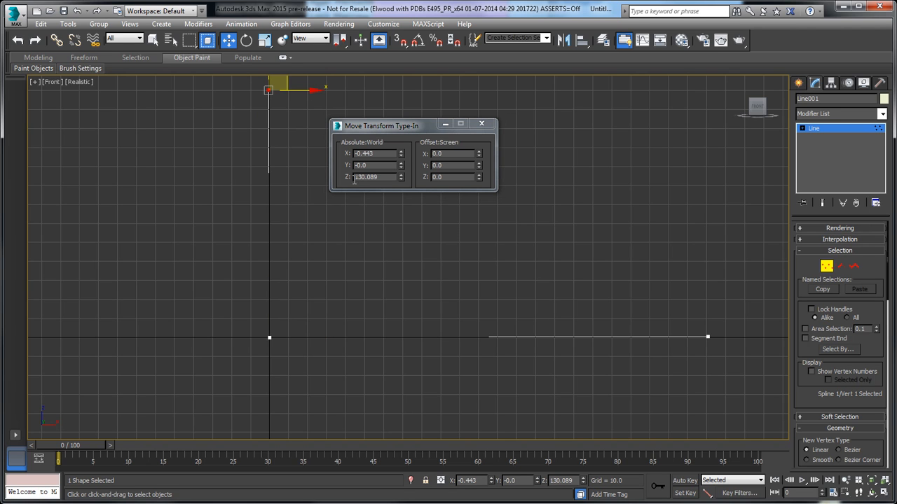
pyautogui.rightClick(400, 156)
pyautogui.moveTo(382, 180); pyautogui.dragTo(342, 179)
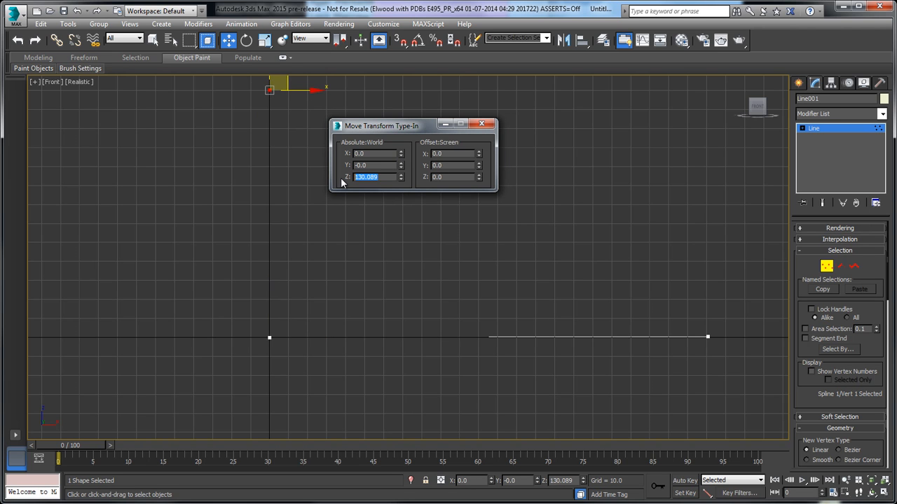
pyautogui.write('130')
# Position the vertex at the horizontal segment's far end at absolute X 230 and Z 0, and finish vertex editing
pyautogui.moveTo(677, 308); pyautogui.dragTo(722, 346)
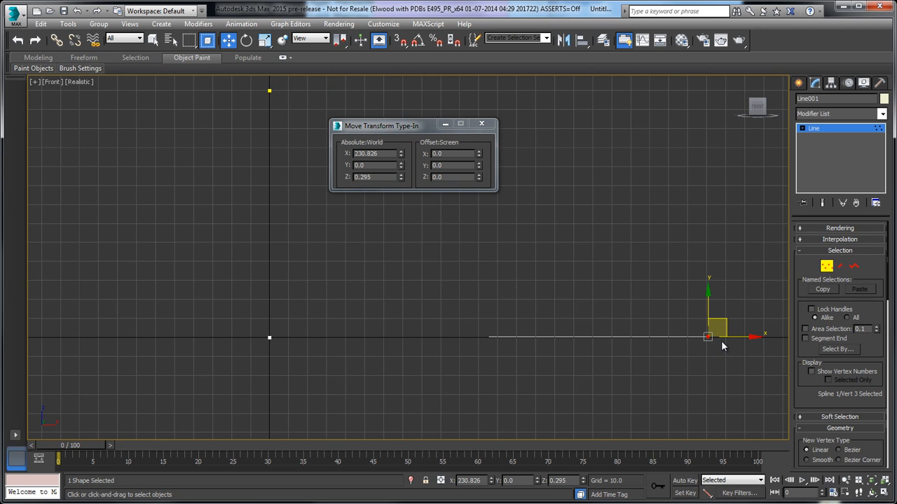
pyautogui.rightClick(401, 181)
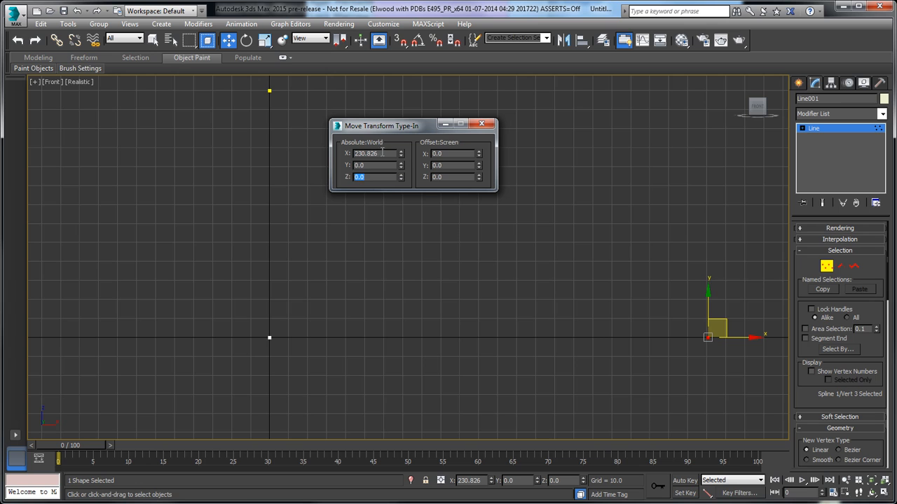
pyautogui.doubleClick(386, 153)
pyautogui.write('230')
pyautogui.press('Return')
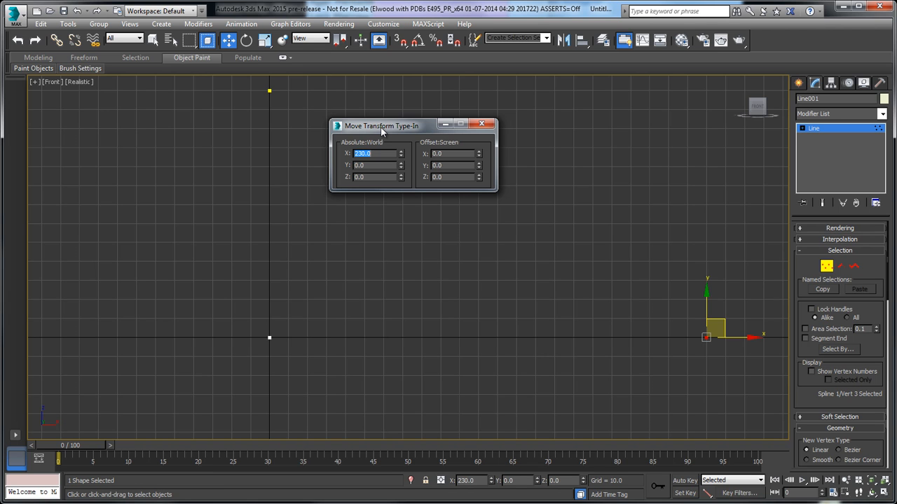
pyautogui.moveTo(380, 127); pyautogui.dragTo(458, 142)
pyautogui.click(559, 139)
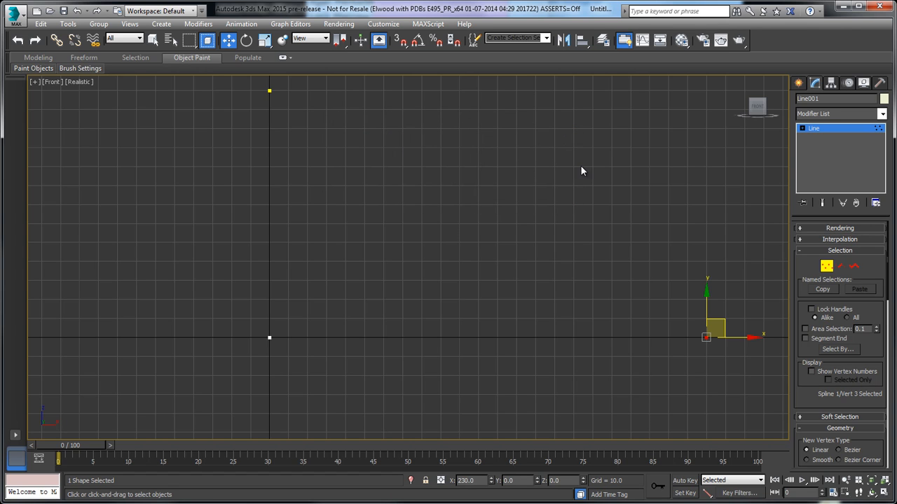
pyautogui.click(825, 265)
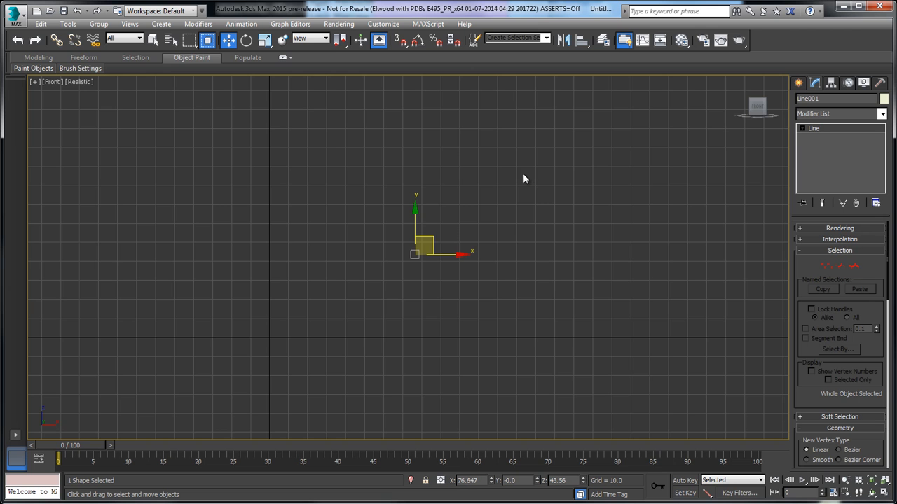
# Apply a Sweep modifier to the L-shaped line, working in the maximized Perspective view
pyautogui.hotkey('alt', 'w')
pyautogui.scroll(-3, 567, 323)
pyautogui.keyDown('alt'); pyautogui.moveTo(580, 330); pyautogui.dragTo(530, 344, button='middle'); pyautogui.keyUp('alt')
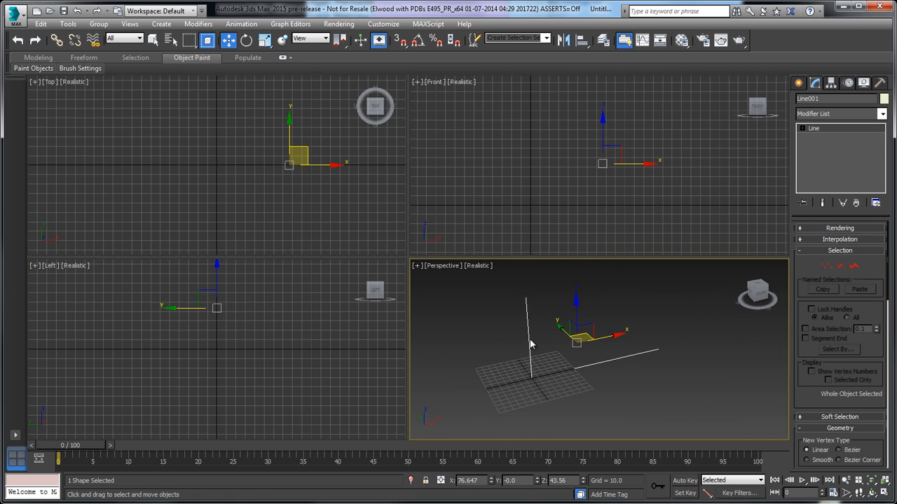
pyautogui.hotkey('alt', 'w')
pyautogui.click(882, 114)
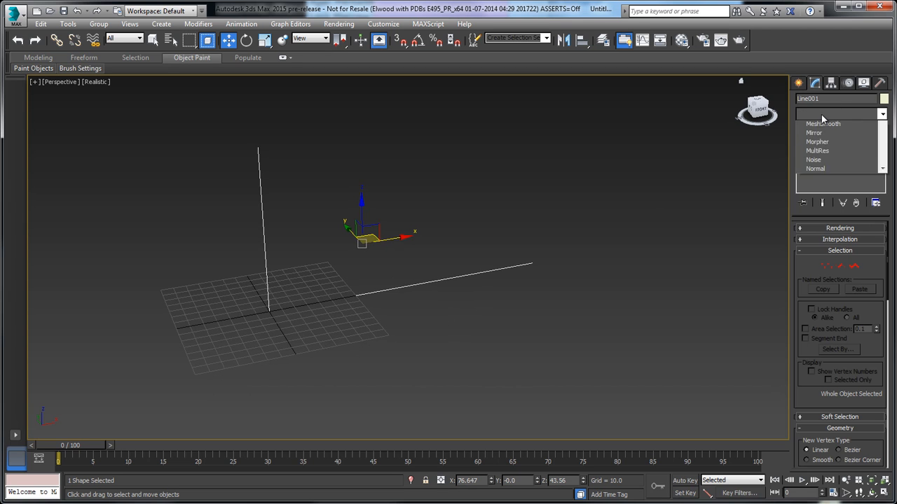
pyautogui.click(888, 274)
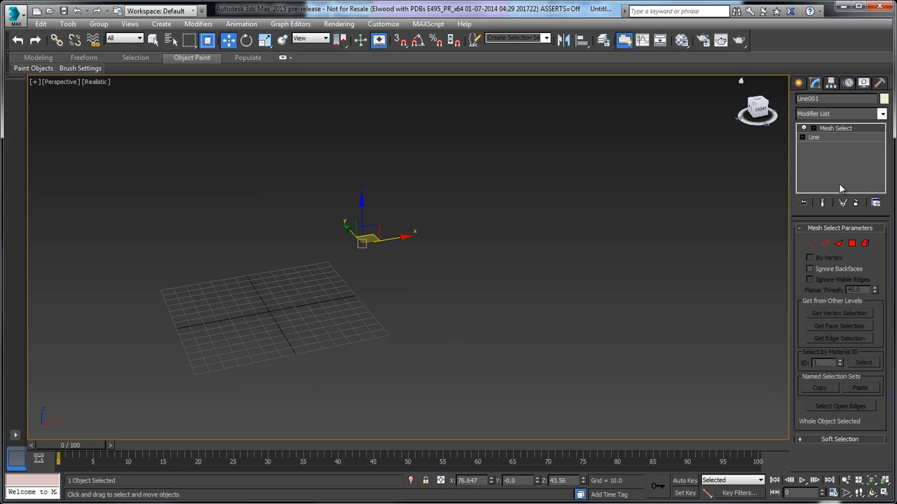
pyautogui.click(882, 115)
pyautogui.moveTo(885, 150); pyautogui.dragTo(896, 419)
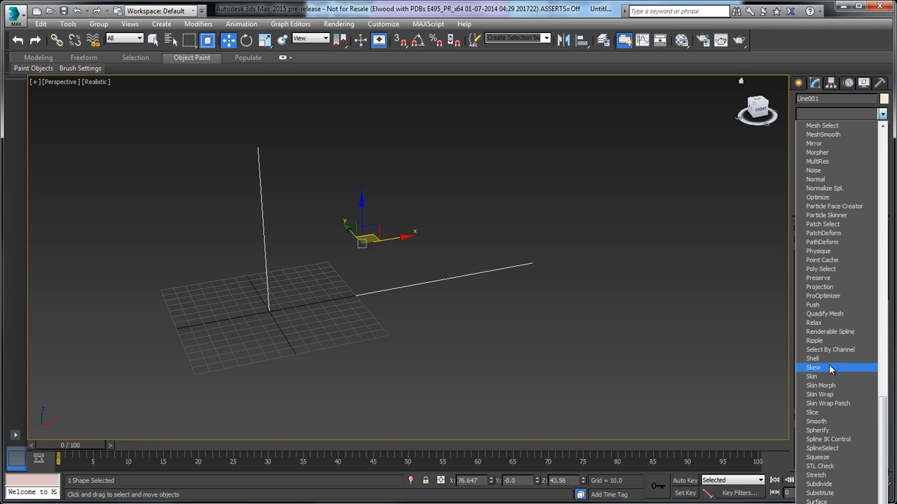
pyautogui.click(830, 503)
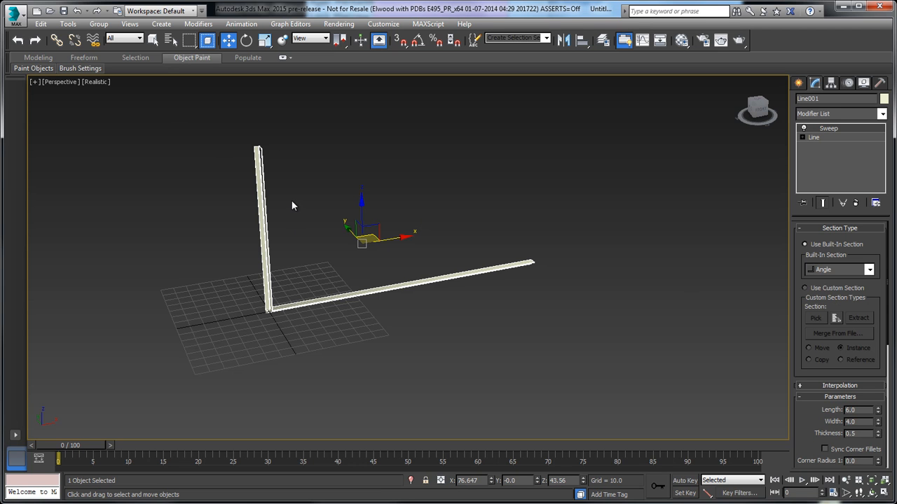
# Change the sweep's built-in section to Bar
pyautogui.moveTo(282, 225)
pyautogui.keyDown('alt'); pyautogui.mouseDown(button='middle')
pyautogui.moveTo(304, 241)
pyautogui.moveTo(266, 227)
pyautogui.mouseUp(button='middle'); pyautogui.keyUp('alt')
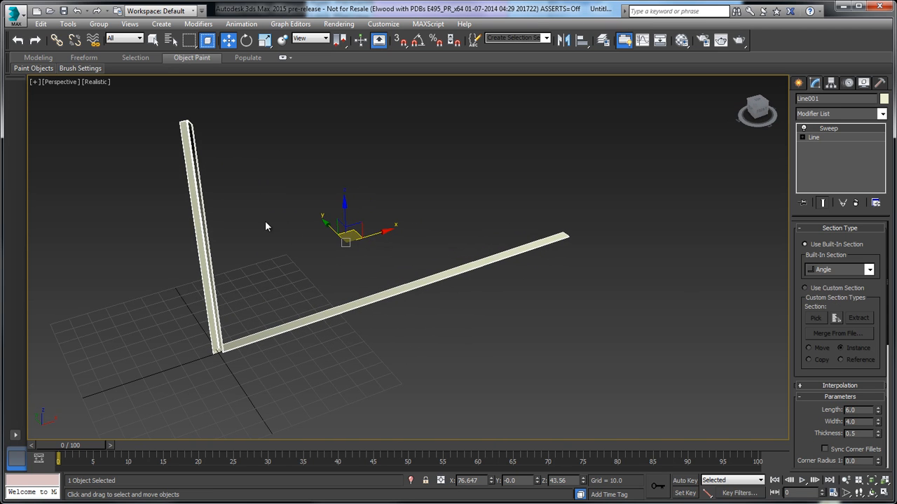
pyautogui.click(868, 270)
pyautogui.click(820, 288)
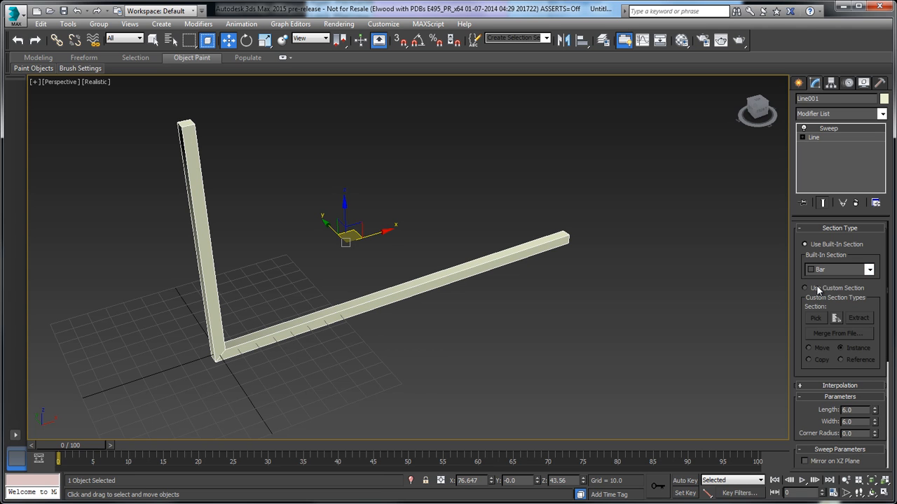
# Try the Tube and Pipe built-in sections on the sweep and return to Bar
pyautogui.click(868, 270)
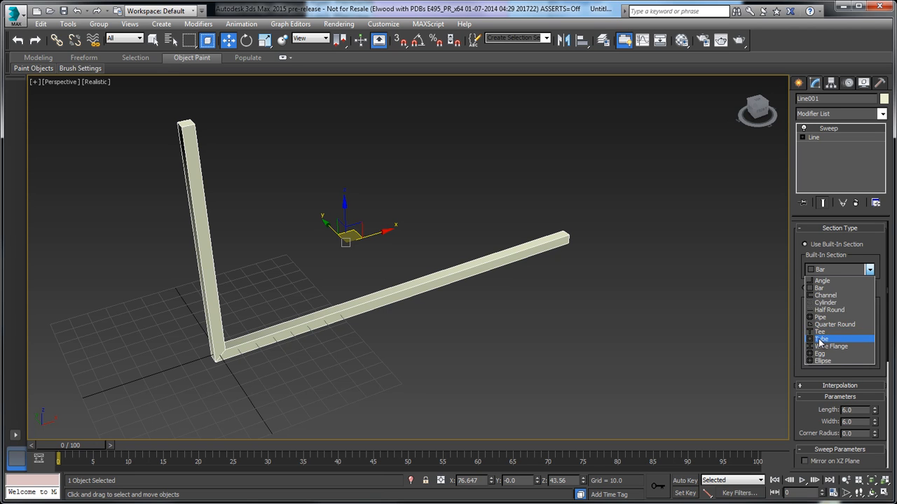
pyautogui.click(821, 339)
pyautogui.click(869, 270)
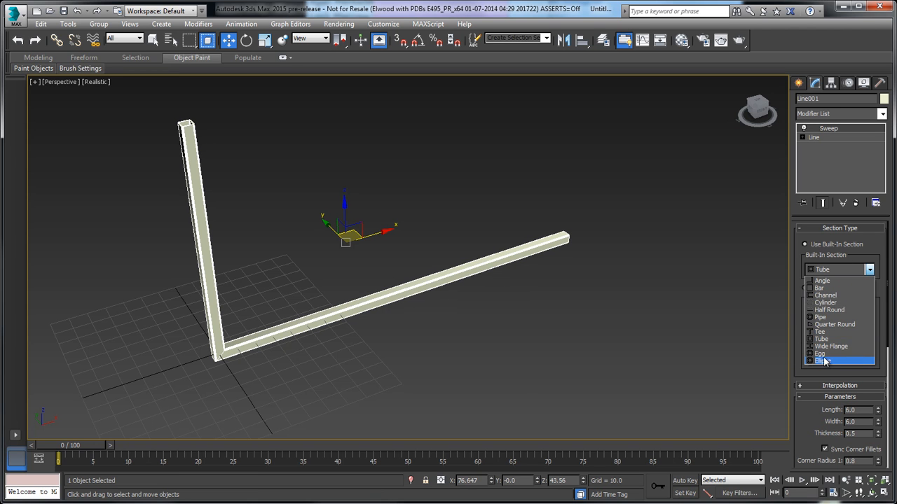
pyautogui.click(820, 319)
pyautogui.click(869, 270)
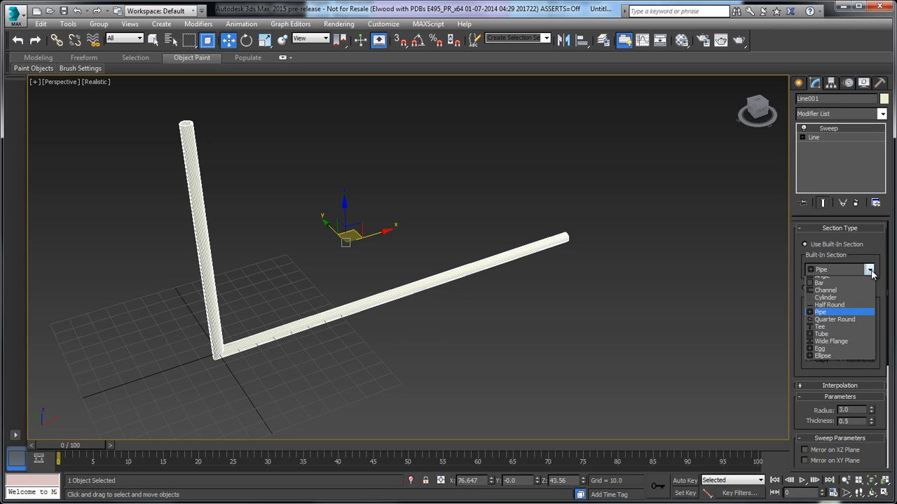
pyautogui.click(824, 289)
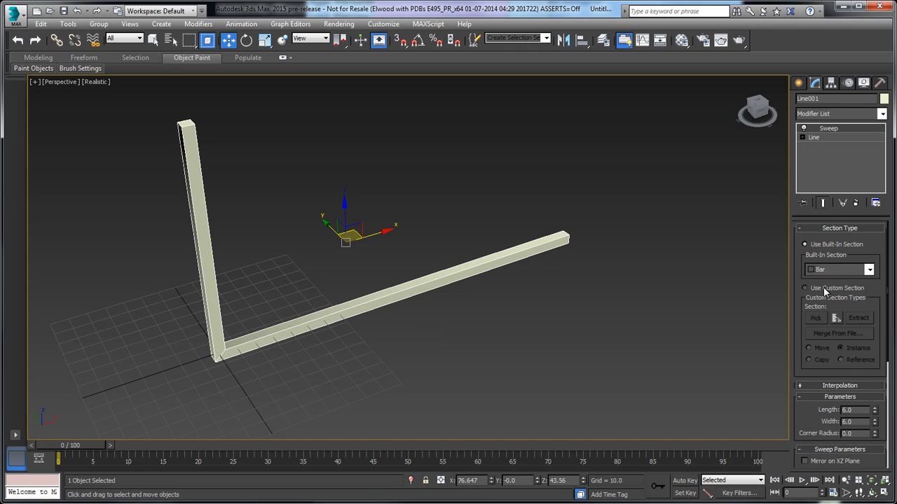
# Slim the swept Bar section to a length of 2.592 and a width of 2.1
pyautogui.moveTo(875, 410); pyautogui.dragTo(879, 457)
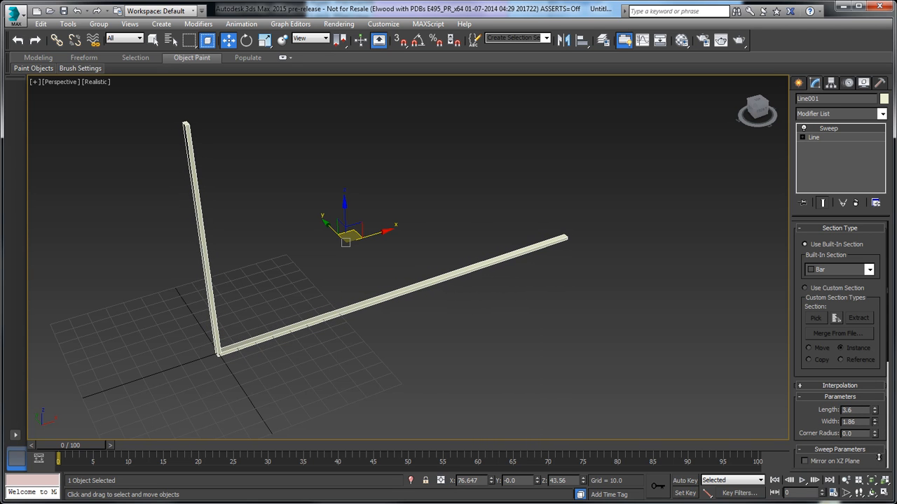
pyautogui.moveTo(874, 411); pyautogui.dragTo(875, 423)
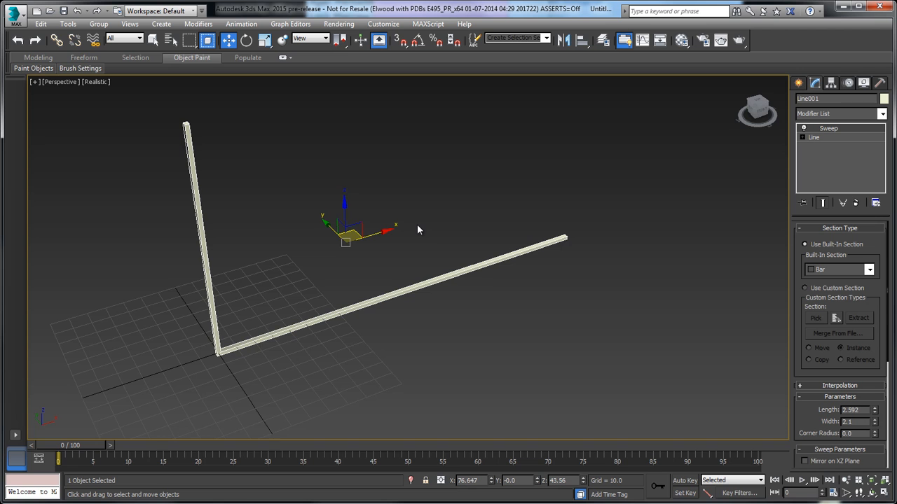
pyautogui.keyDown('alt'); pyautogui.moveTo(346, 211); pyautogui.dragTo(344, 210, button='middle'); pyautogui.keyUp('alt')
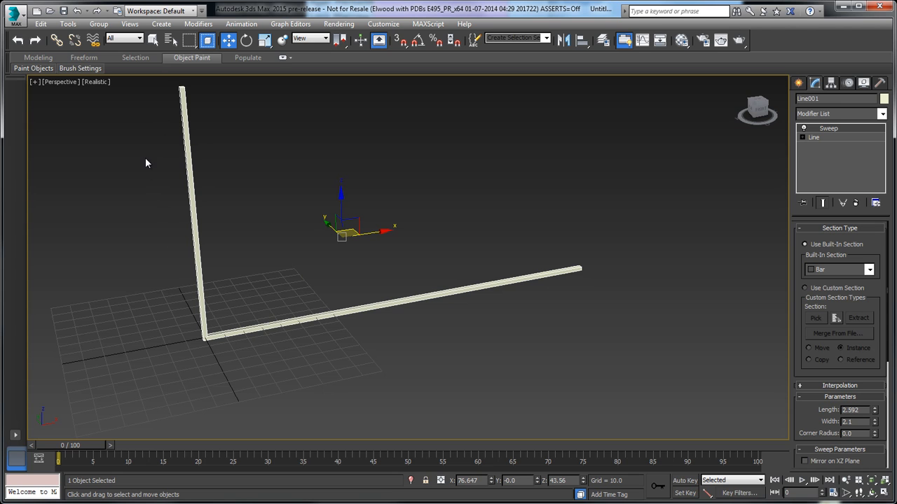
# Place a text shape below the horizontal bar in the maximized Front view
pyautogui.click(799, 83)
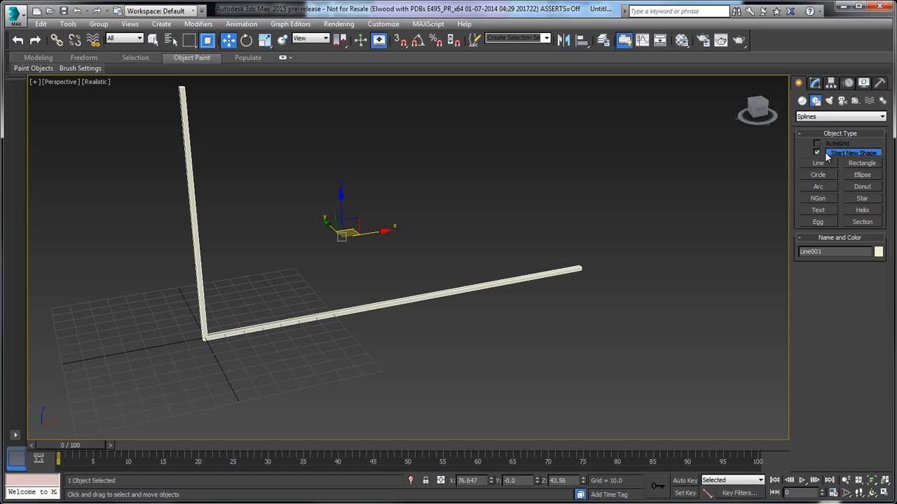
pyautogui.click(824, 211)
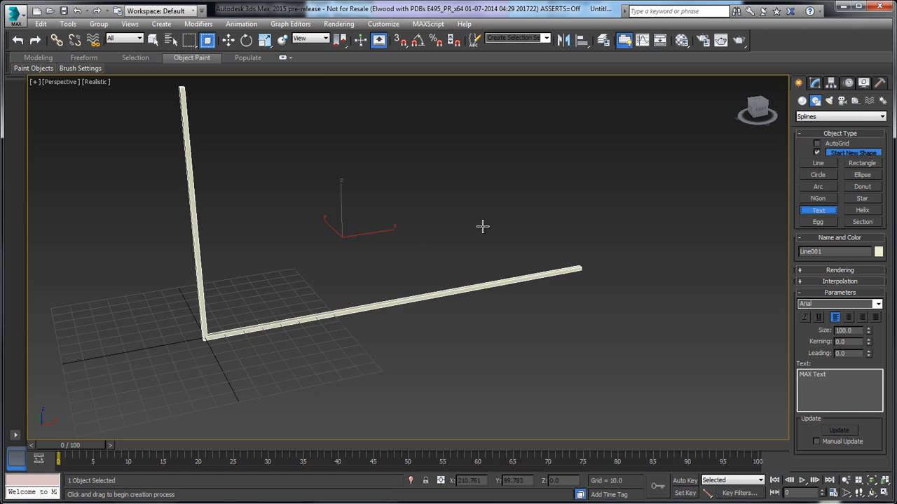
pyautogui.press('w')
pyautogui.hotkey('alt', 'w')
pyautogui.rightClick(617, 168)
pyautogui.hotkey('alt', 'w')
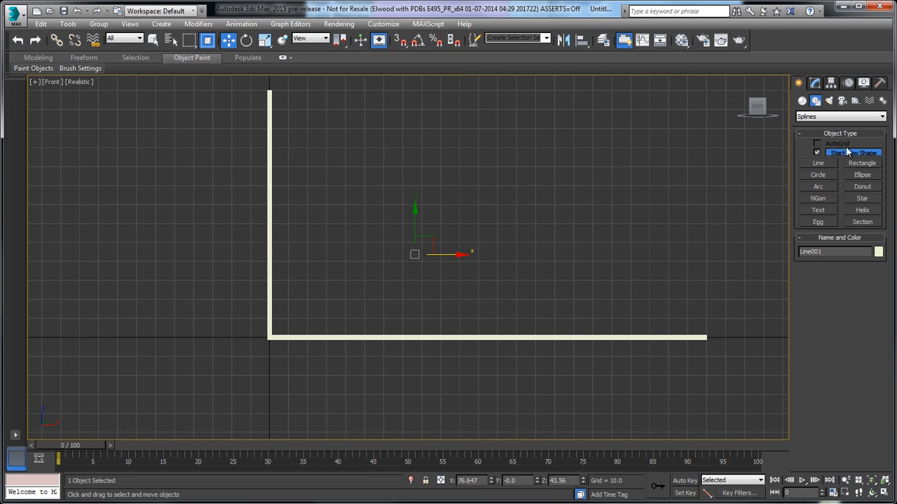
pyautogui.click(824, 212)
pyautogui.click(427, 380)
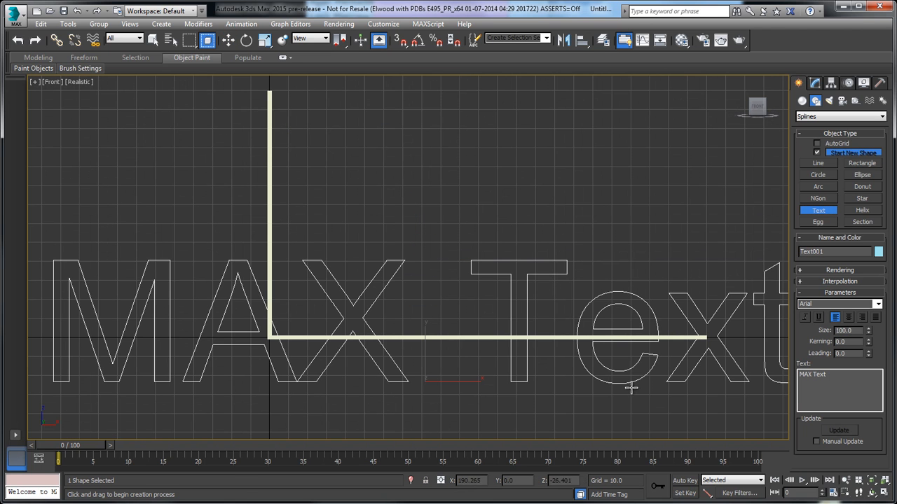
# Format the text as centred Arial Black at size 45 and change its wording to "X Axis"
pyautogui.moveTo(867, 334); pyautogui.dragTo(867, 351)
pyautogui.click(831, 304)
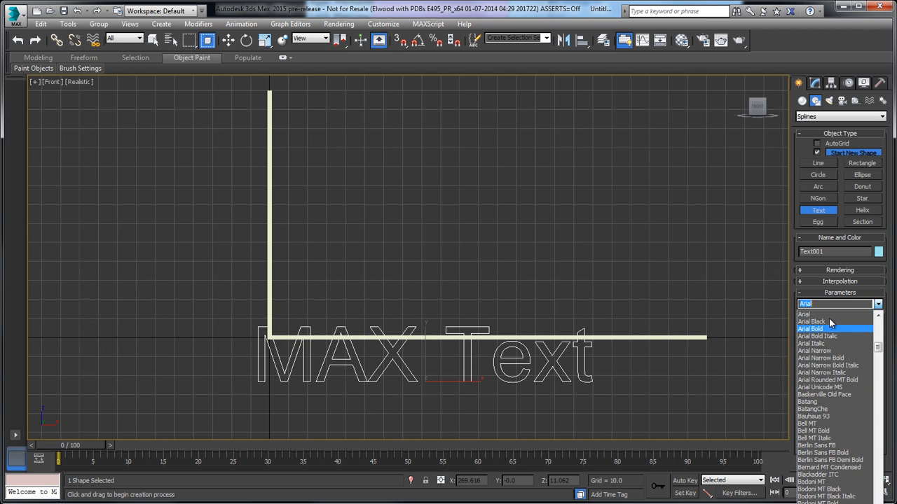
pyautogui.click(828, 320)
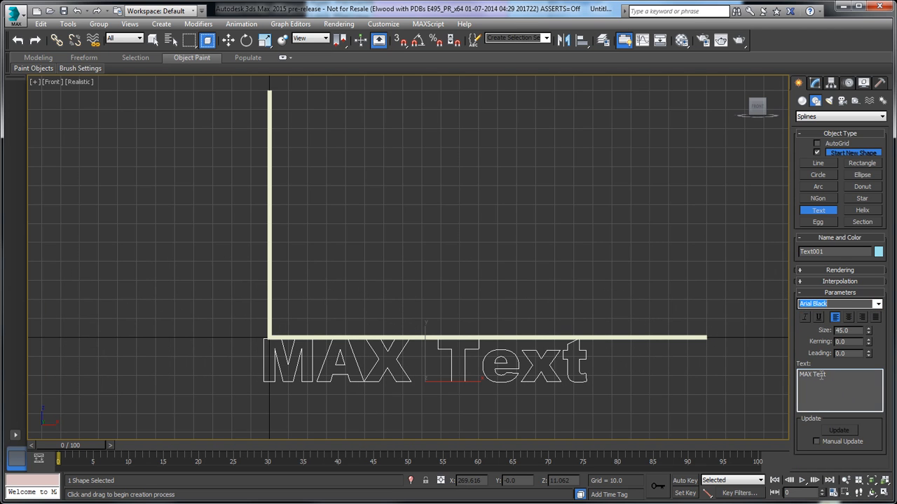
pyautogui.moveTo(830, 379); pyautogui.dragTo(780, 375)
pyautogui.write('X Axis')
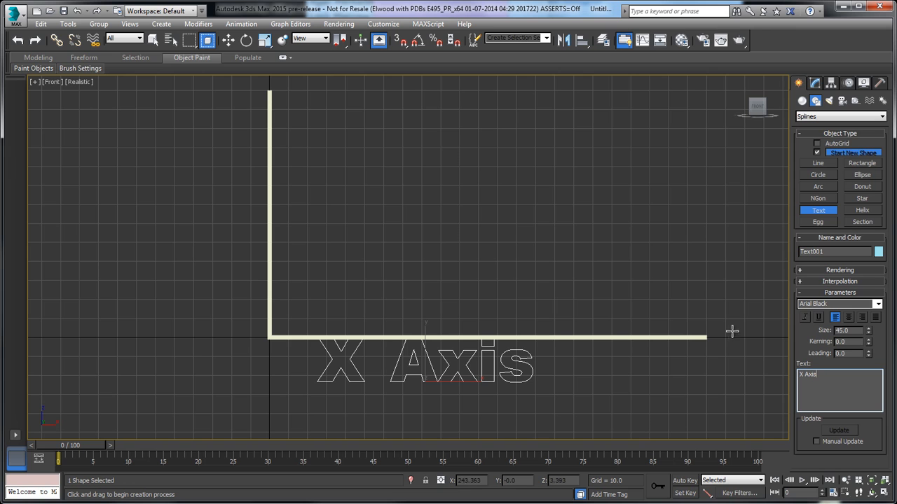
pyautogui.click(849, 318)
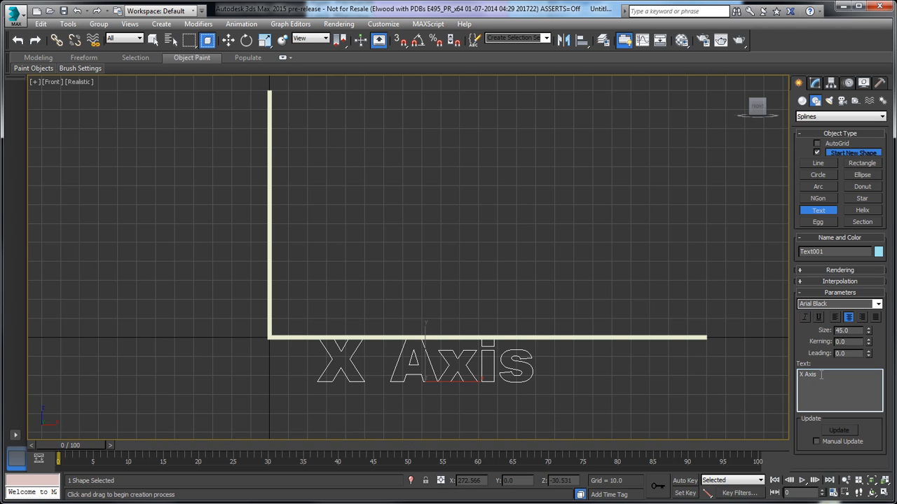
pyautogui.write('Change')
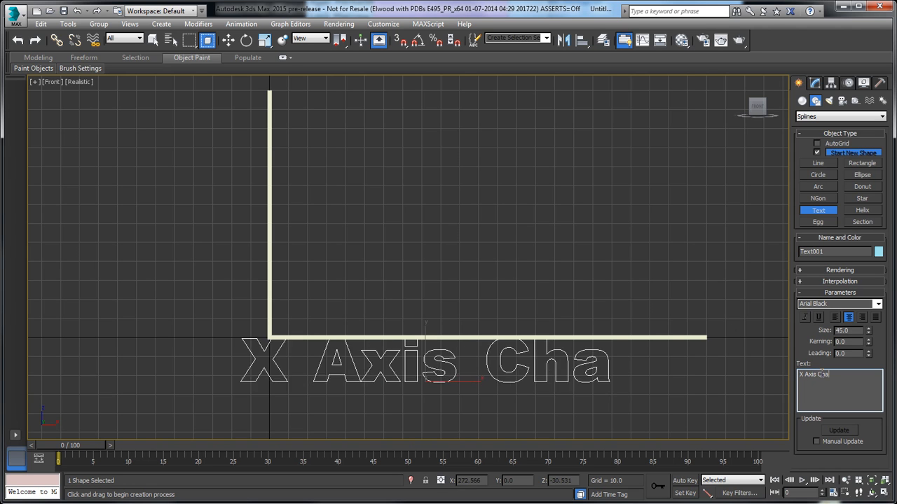
pyautogui.press('BackSpace')
pyautogui.press('BackSpace')
pyautogui.press('BackSpace')
pyautogui.press('BackSpace')
pyautogui.press('BackSpace')
pyautogui.press('BackSpace')
pyautogui.press('BackSpace')
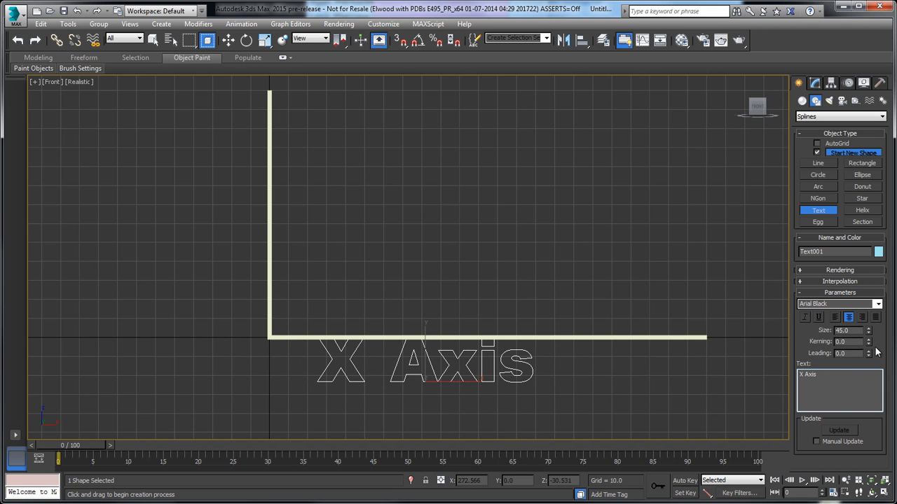
# Reduce the X Axis text to size 36.45 and move it under the horizontal bar's middle, at about X 120
pyautogui.moveTo(869, 333); pyautogui.dragTo(869, 350)
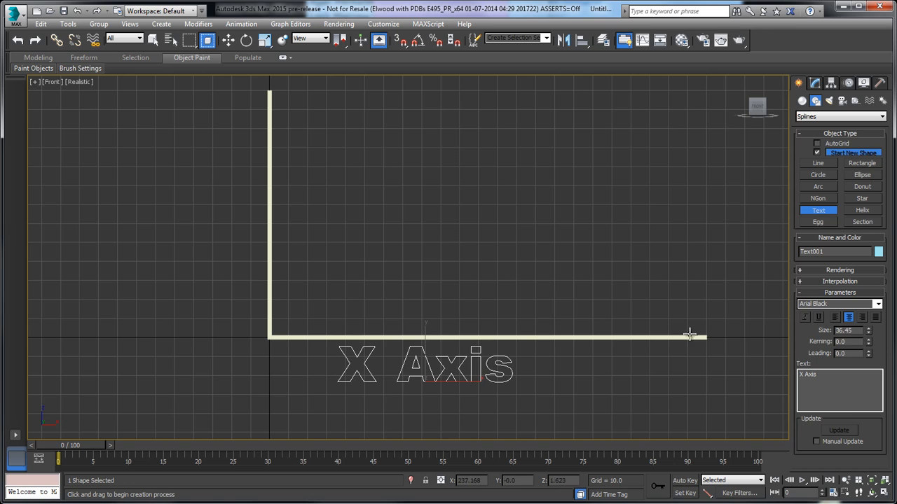
pyautogui.press('w')
pyautogui.moveTo(458, 381); pyautogui.dragTo(528, 386)
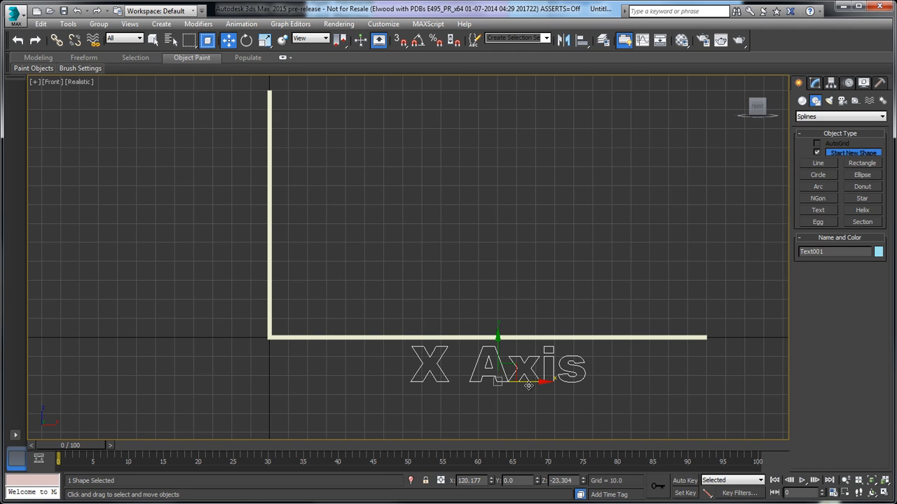
# Clone the X Axis text as an independent copy and move it along X to about -39
pyautogui.rightClick(529, 385)
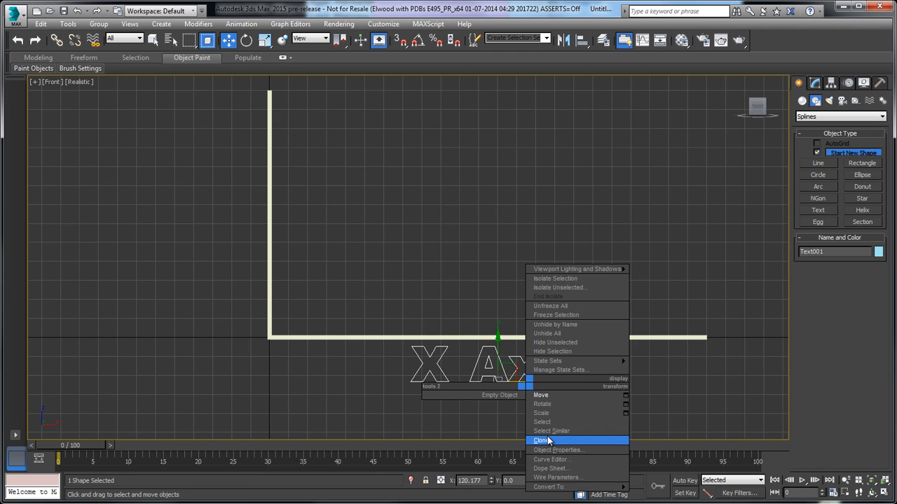
pyautogui.click(550, 442)
pyautogui.click(405, 229)
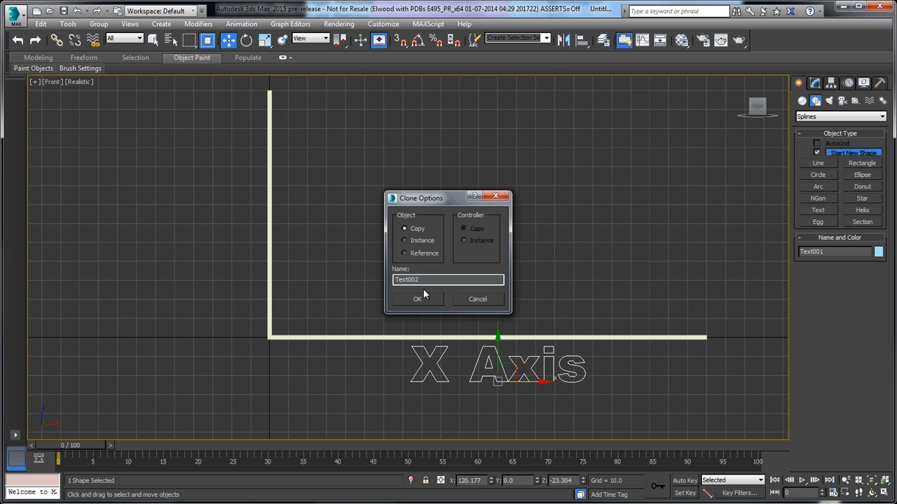
pyautogui.click(417, 299)
pyautogui.moveTo(535, 380); pyautogui.dragTo(231, 377)
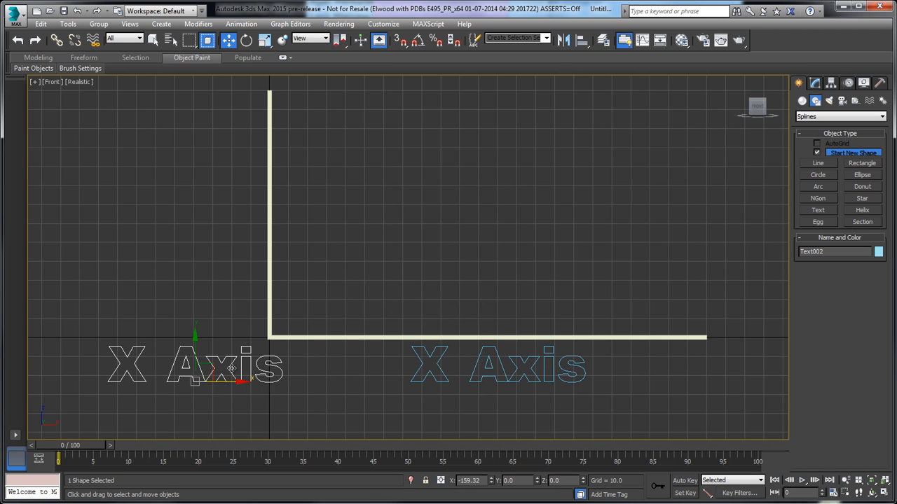
# Change the wording of the copied text to "Y Axis"
pyautogui.click(815, 82)
pyautogui.click(800, 332)
pyautogui.write('Y Axis')
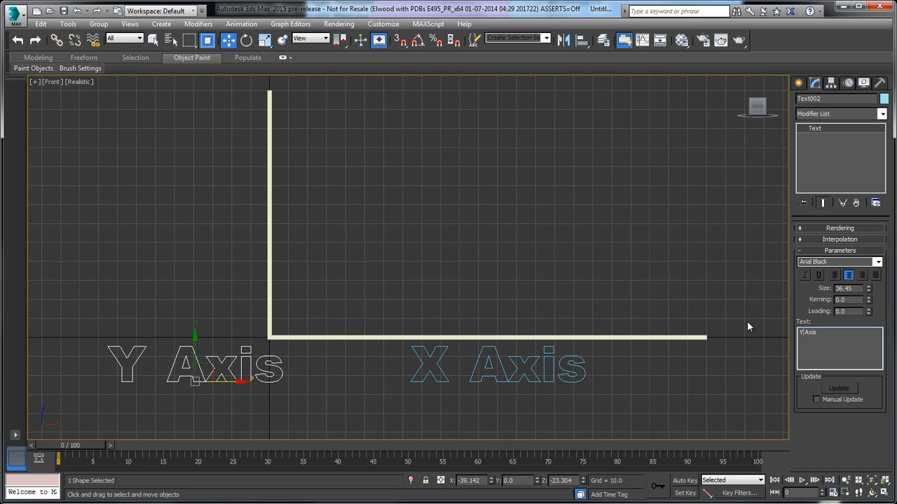
pyautogui.press('Delete')
pyautogui.press('Return')
pyautogui.press('BackSpace')
# Rename the X Axis text object as Text_X_Axis
pyautogui.click(569, 376)
pyautogui.click(571, 379)
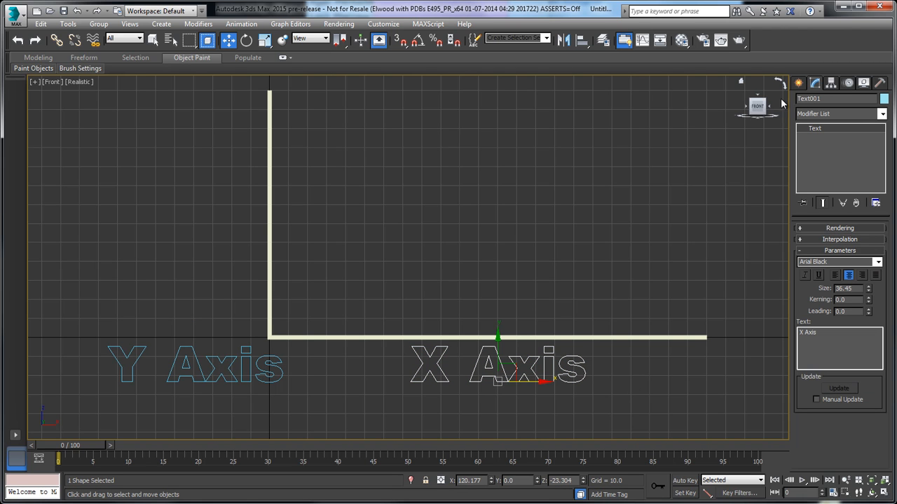
pyautogui.click(832, 98)
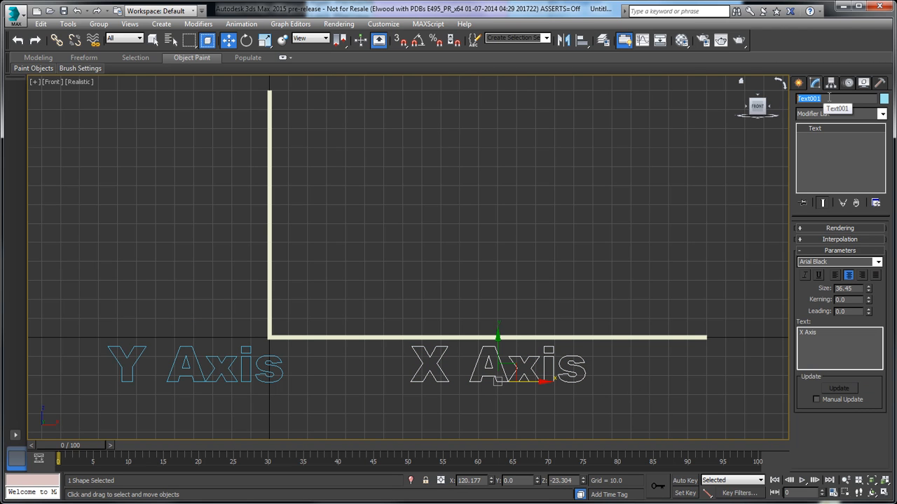
pyautogui.write('Text_X_Axis')
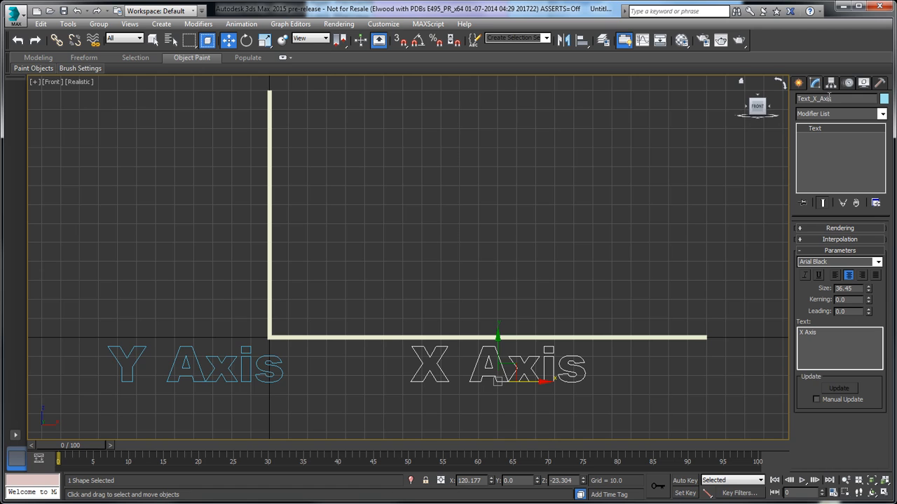
# Rename the Y Axis text object as Text_Y_Axis
pyautogui.click(222, 358)
pyautogui.click(824, 98)
pyautogui.write('Te')
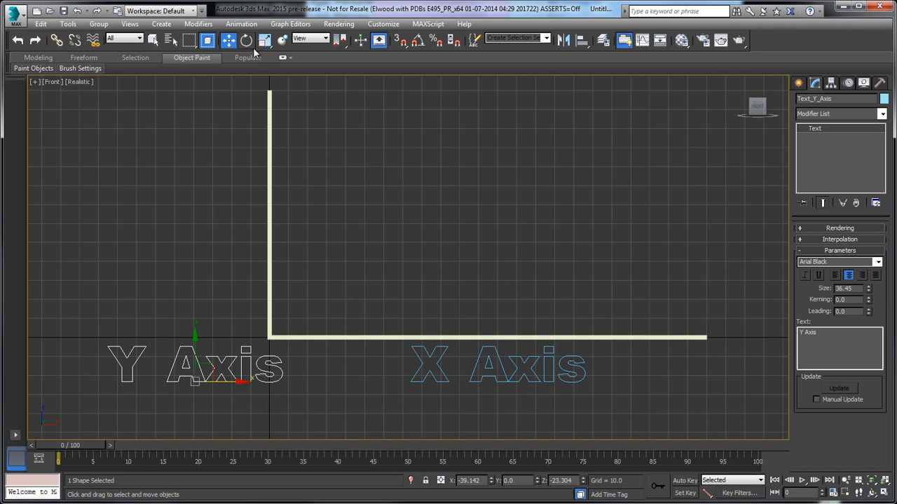
# Rotate the Y Axis text 90 degrees counter-clockwise using the Transform Toolbox
pyautogui.click(40, 24)
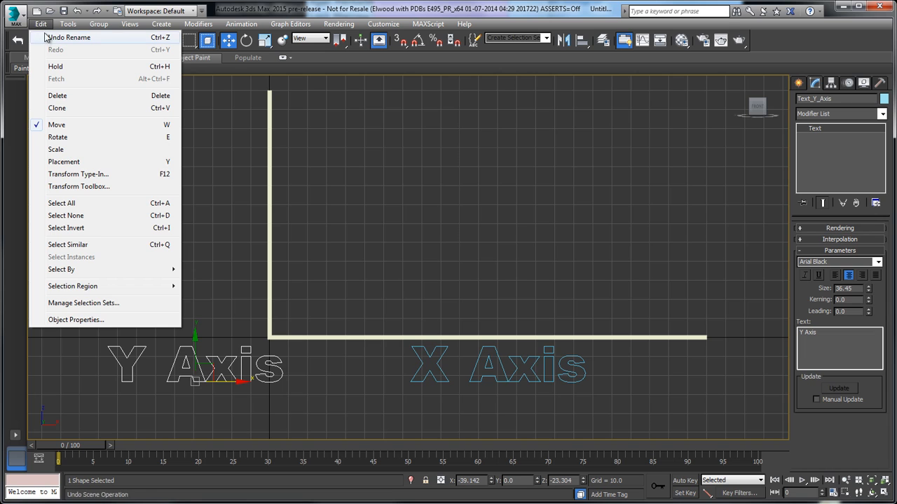
pyautogui.click(98, 188)
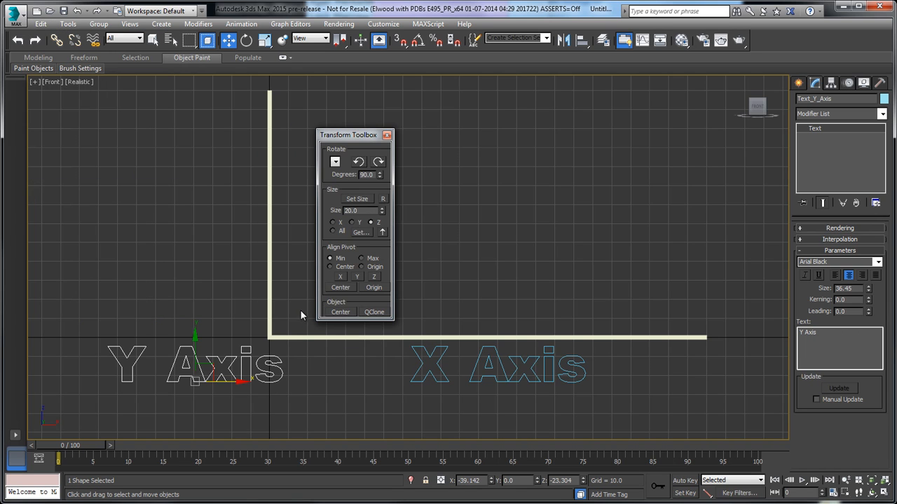
pyautogui.click(358, 162)
# Position the Y Axis text alongside the vertical bar at about X -9.5 and Z 66.4, and close the Transform Toolbox
pyautogui.moveTo(213, 364); pyautogui.dragTo(268, 183)
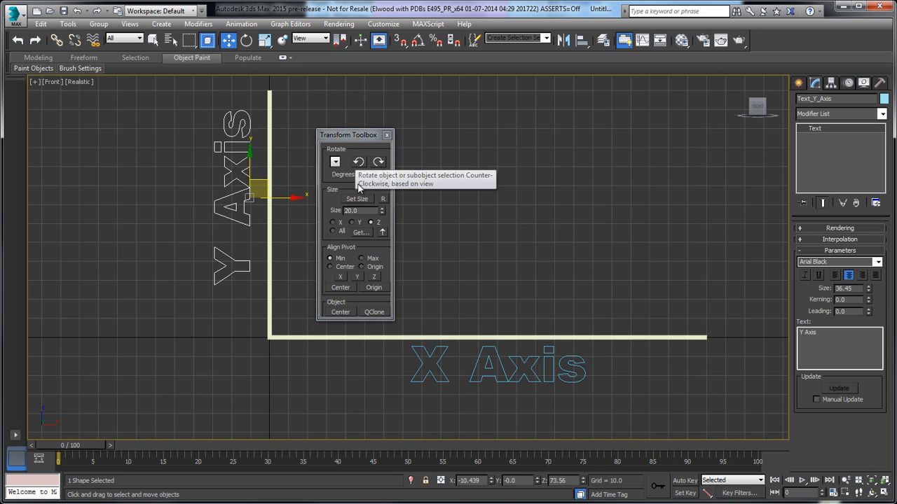
pyautogui.moveTo(351, 138); pyautogui.dragTo(341, 141)
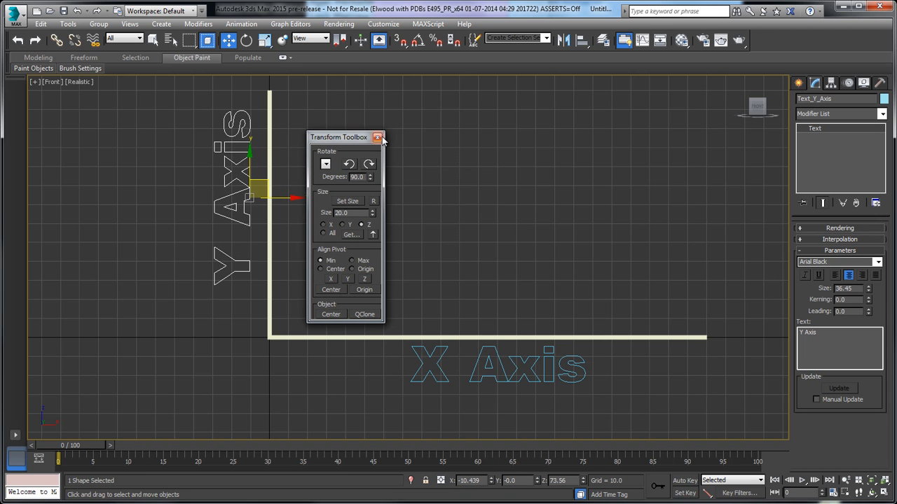
pyautogui.click(377, 137)
pyautogui.moveTo(264, 182); pyautogui.dragTo(266, 193)
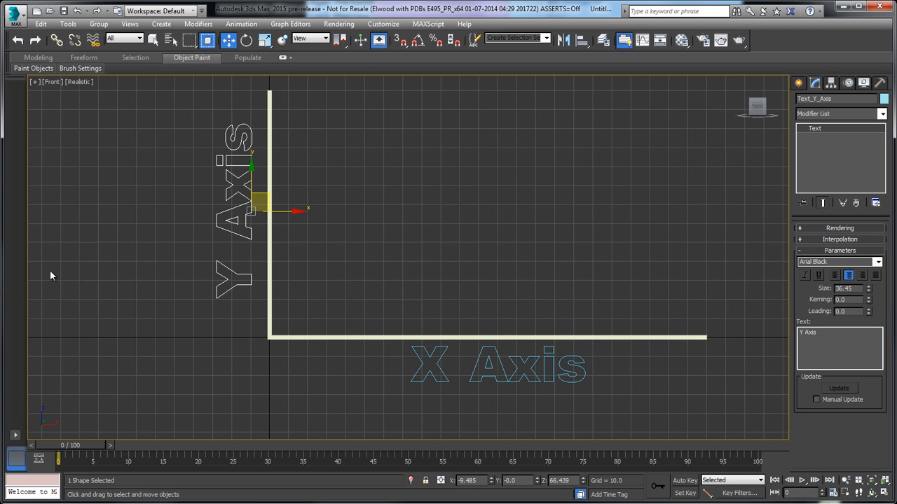
pyautogui.click(86, 264)
# Return to the four-viewport layout and apply an Extrude modifier to the X Axis text
pyautogui.hotkey('alt', 'w')
pyautogui.moveTo(548, 362)
pyautogui.keyDown('alt'); pyautogui.mouseDown(button='middle')
pyautogui.moveTo(572, 366)
pyautogui.moveTo(565, 367)
pyautogui.mouseUp(button='middle'); pyautogui.keyUp('alt')
pyautogui.click(623, 386)
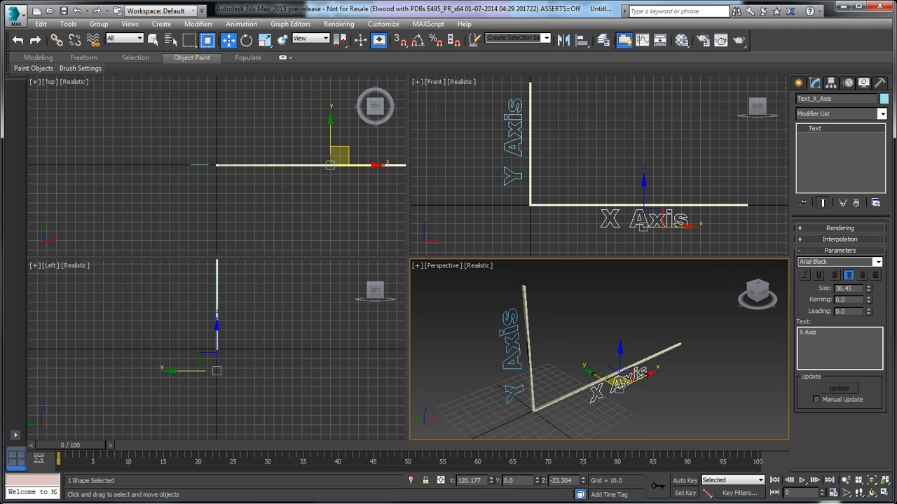
pyautogui.click(835, 116)
pyautogui.moveTo(884, 166); pyautogui.dragTo(884, 209)
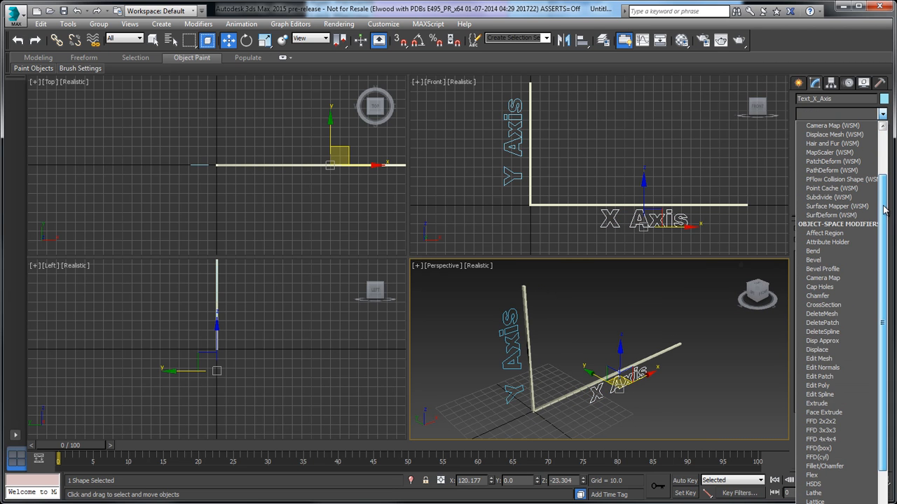
pyautogui.click(822, 404)
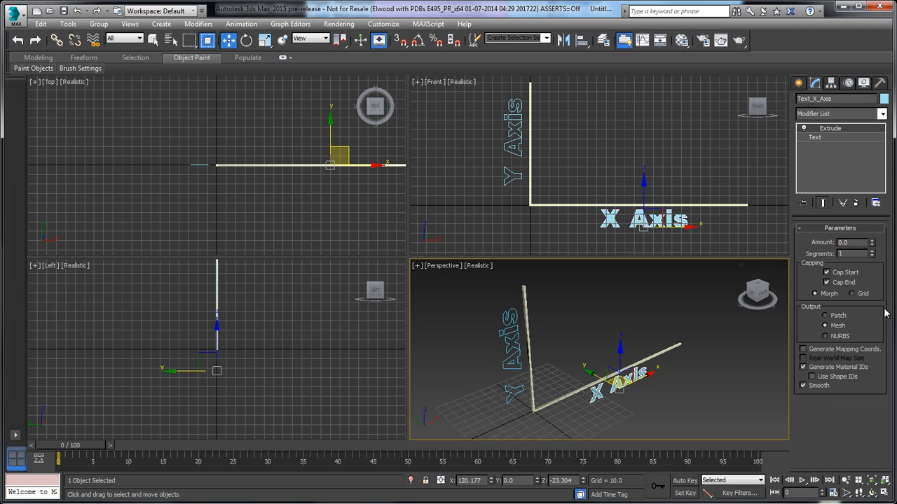
# Set the X Axis text's extrusion amount to 6.25 and copy its Extrude modifier onto the Y Axis text
pyautogui.moveTo(872, 245); pyautogui.dragTo(883, 171)
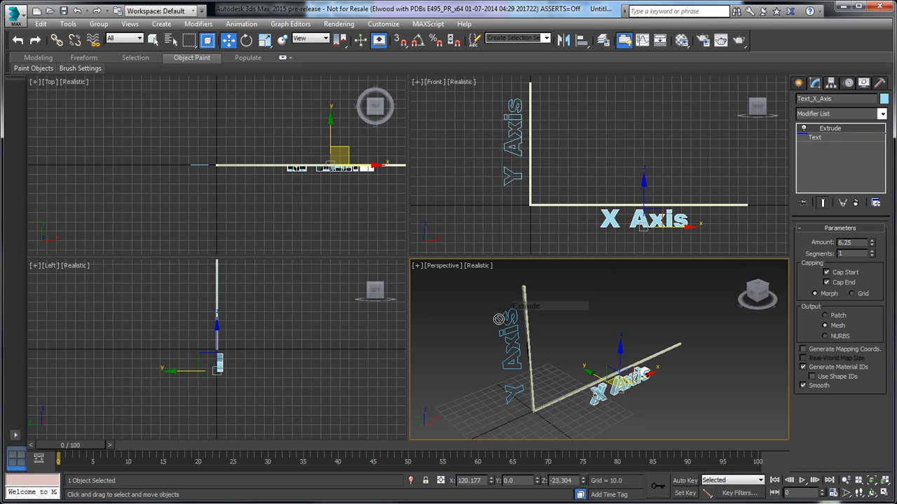
pyautogui.moveTo(506, 334); pyautogui.dragTo(505, 335)
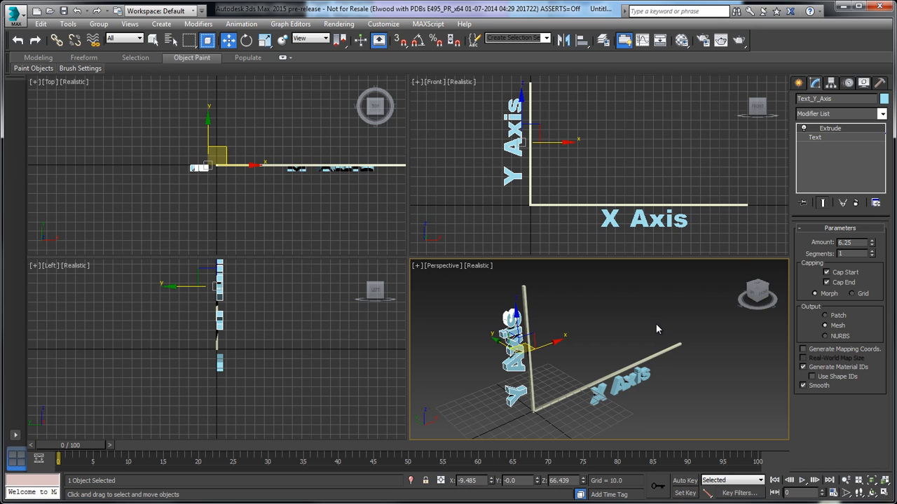
# Replace the Y Axis text's Extrude modifier with an instanced copy of the X Axis text's Extrude
pyautogui.click(637, 380)
pyautogui.rightClick(841, 131)
pyautogui.click(811, 174)
pyautogui.click(511, 354)
pyautogui.click(855, 202)
pyautogui.rightClick(830, 131)
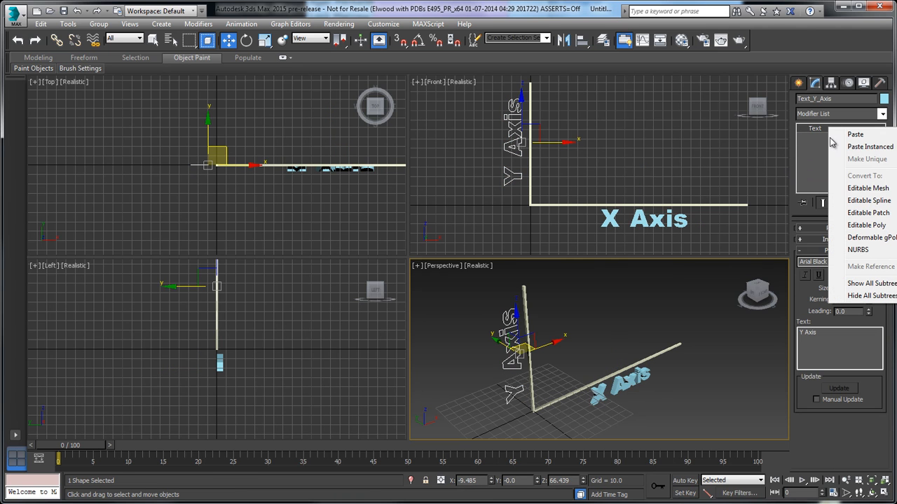
pyautogui.click(855, 147)
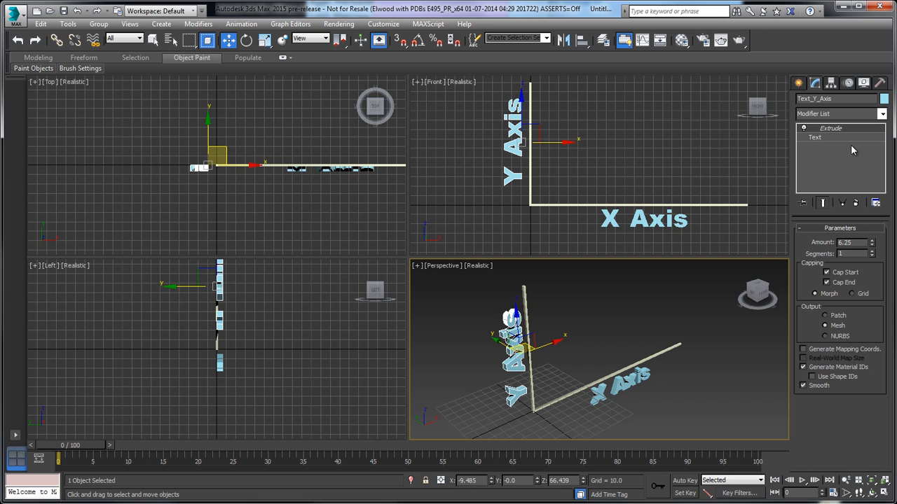
# Set the instanced Extrude amount to 4.75 through the X Axis text, deselect it, and maximize the Perspective viewport
pyautogui.click(608, 391)
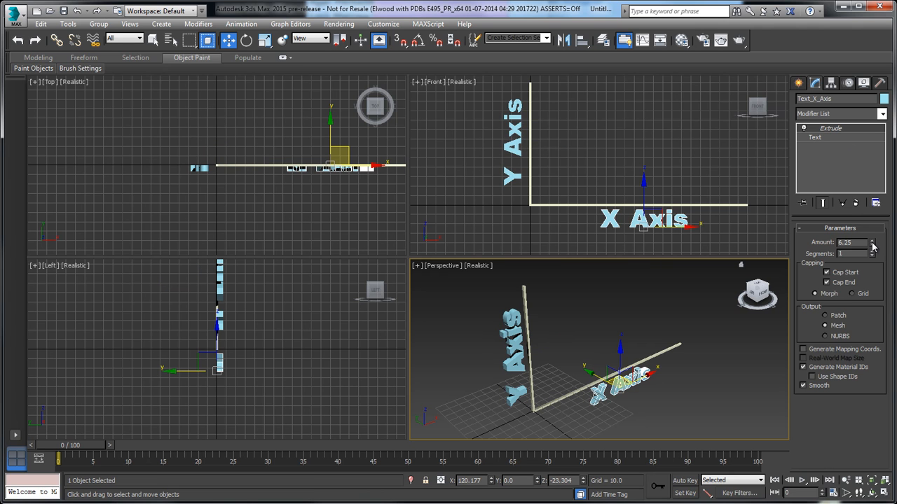
pyautogui.moveTo(872, 245); pyautogui.dragTo(872, 242)
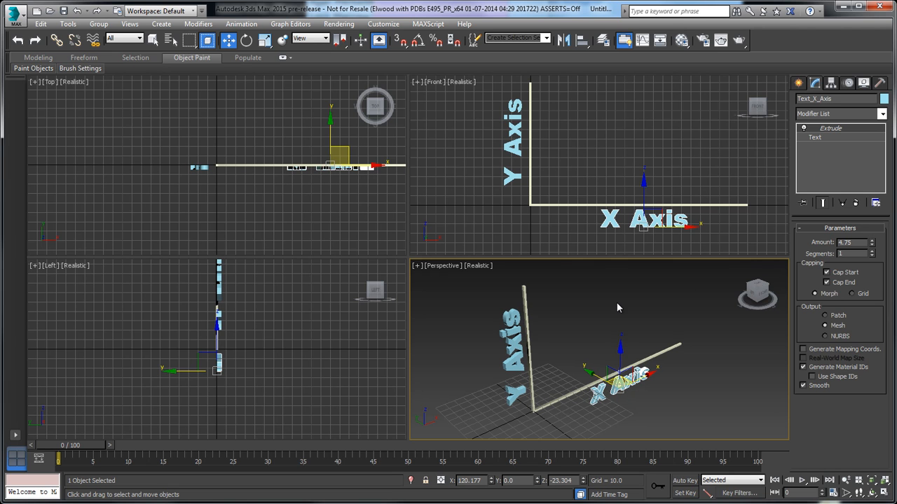
pyautogui.click(594, 334)
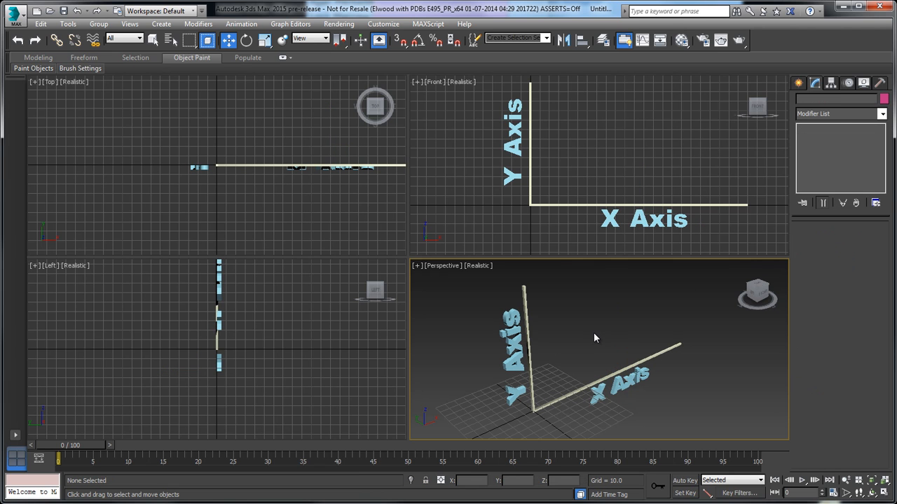
pyautogui.hotkey('alt', 'w')
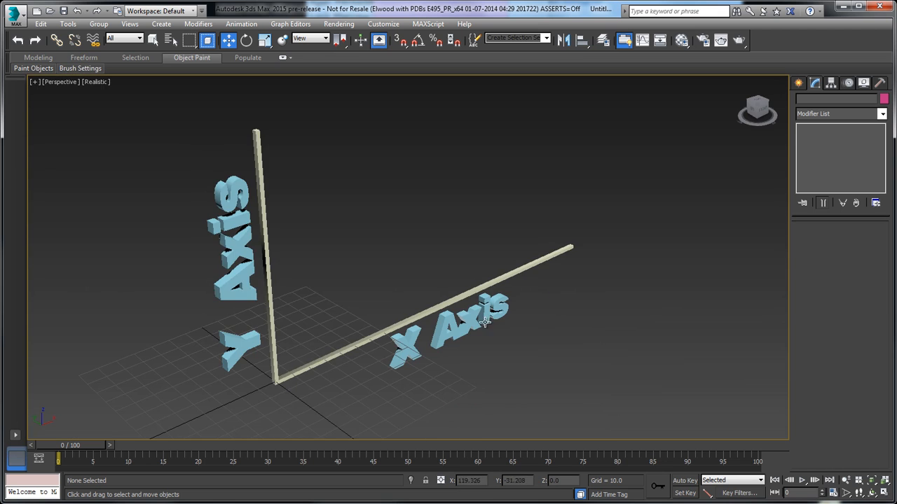
pyautogui.scroll(2, 491, 322)
pyautogui.moveTo(471, 319); pyautogui.dragTo(487, 327, button='middle')
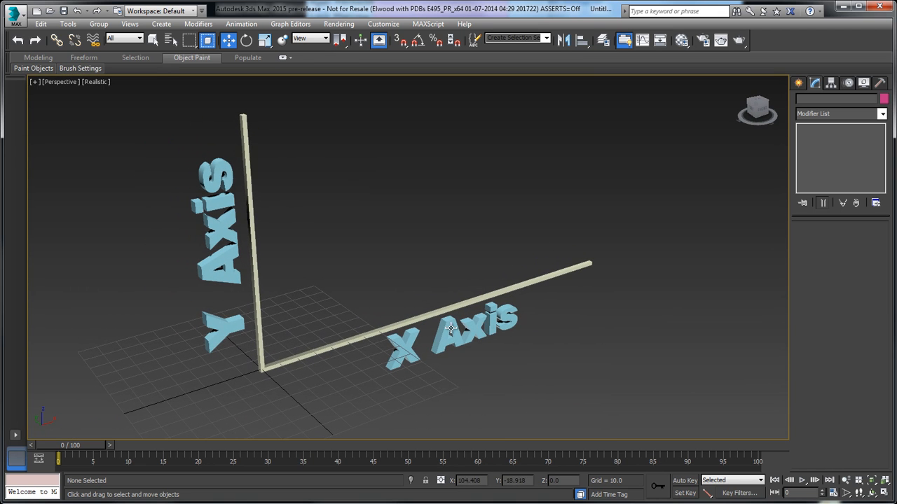
# Create a box about 31 long, 18.5 wide and 16 high over the horizontal bar near its corner end, and open its parameters
pyautogui.click(798, 84)
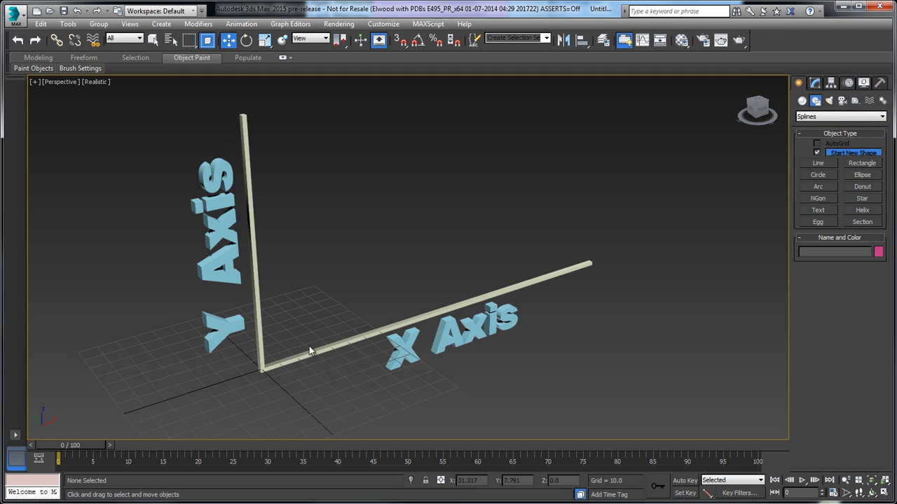
pyautogui.click(802, 101)
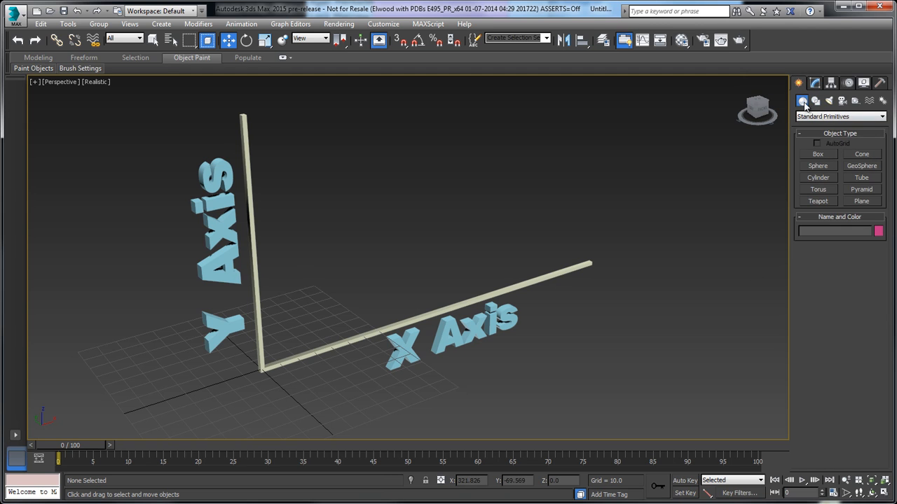
pyautogui.click(817, 153)
pyautogui.moveTo(297, 345); pyautogui.dragTo(357, 361)
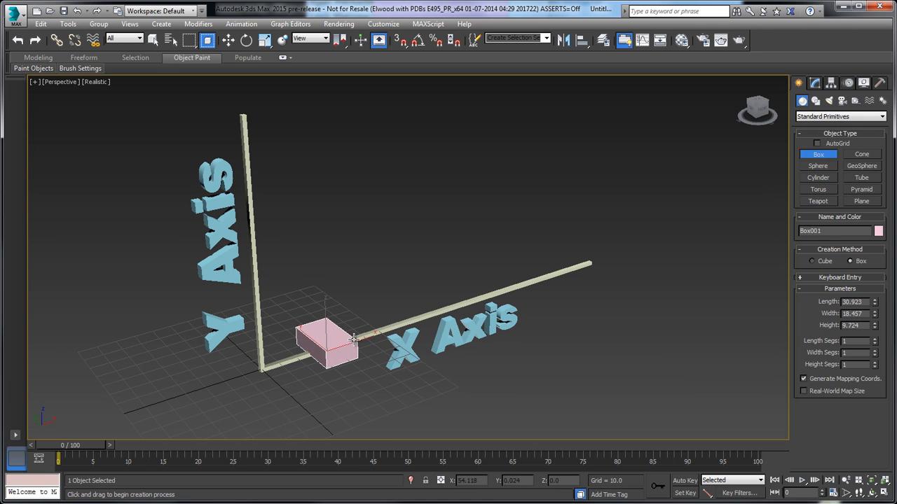
pyautogui.click(354, 331)
pyautogui.click(815, 83)
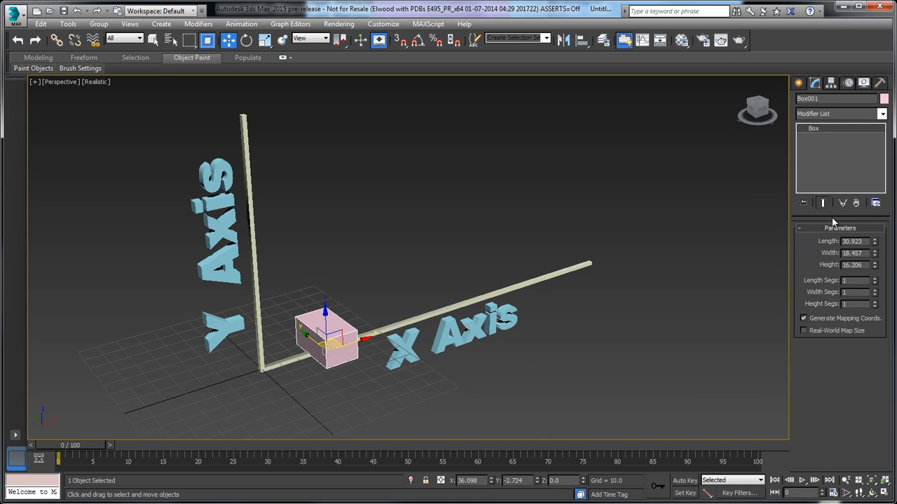
# Set the box's length and width to 30
pyautogui.moveTo(865, 241); pyautogui.dragTo(832, 241)
pyautogui.write('30')
pyautogui.press('Tab')
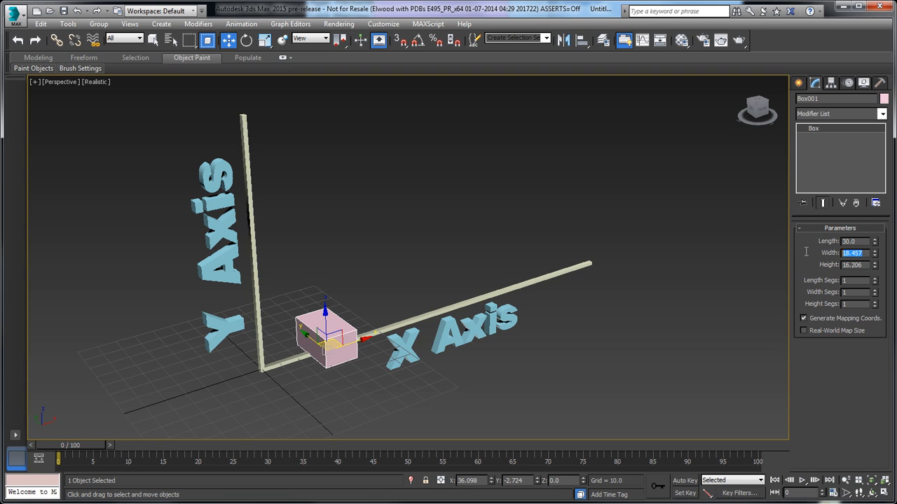
pyautogui.write('30')
pyautogui.press('Return')
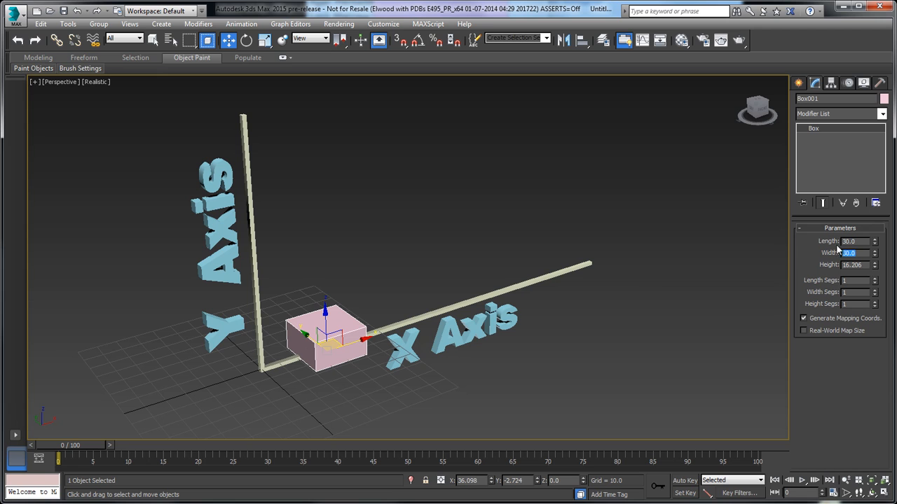
# Set the box's length and width to 25
pyautogui.click(855, 240)
pyautogui.write('25')
pyautogui.press('Tab')
pyautogui.write('25')
# Try raising the box's height to about 54 and on to about 65.3
pyautogui.moveTo(874, 268); pyautogui.dragTo(878, 141)
pyautogui.keyDown('alt'); pyautogui.moveTo(408, 242); pyautogui.dragTo(365, 242, button='middle'); pyautogui.keyUp('alt')
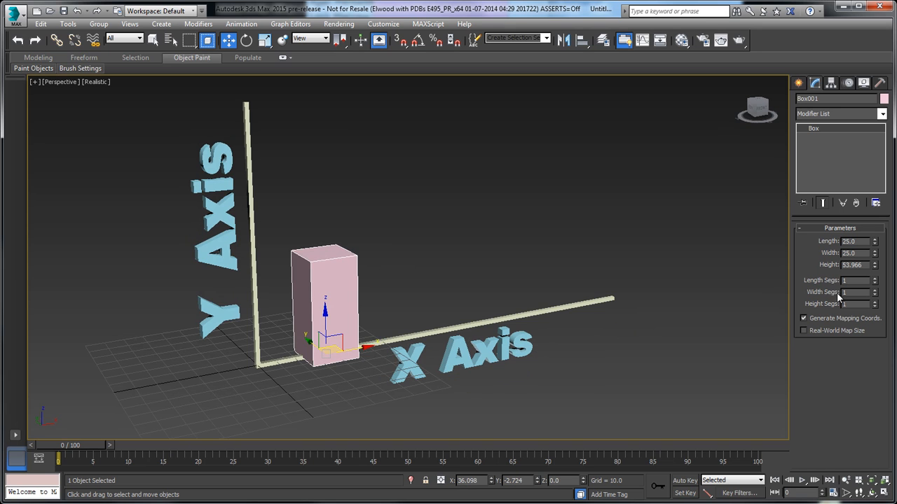
pyautogui.moveTo(875, 267); pyautogui.dragTo(875, 253)
pyautogui.moveTo(402, 203)
pyautogui.keyDown('alt'); pyautogui.mouseDown(button='middle')
pyautogui.moveTo(426, 209)
pyautogui.moveTo(405, 205)
pyautogui.mouseUp(button='middle'); pyautogui.keyUp('alt')
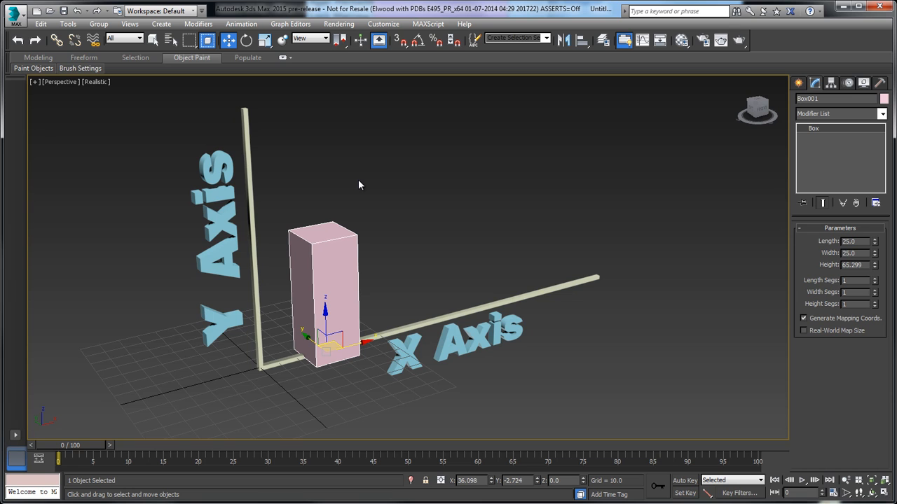
# Set the box's height to 50
pyautogui.moveTo(869, 265); pyautogui.dragTo(814, 266)
pyautogui.write('50')
pyautogui.press('Return')
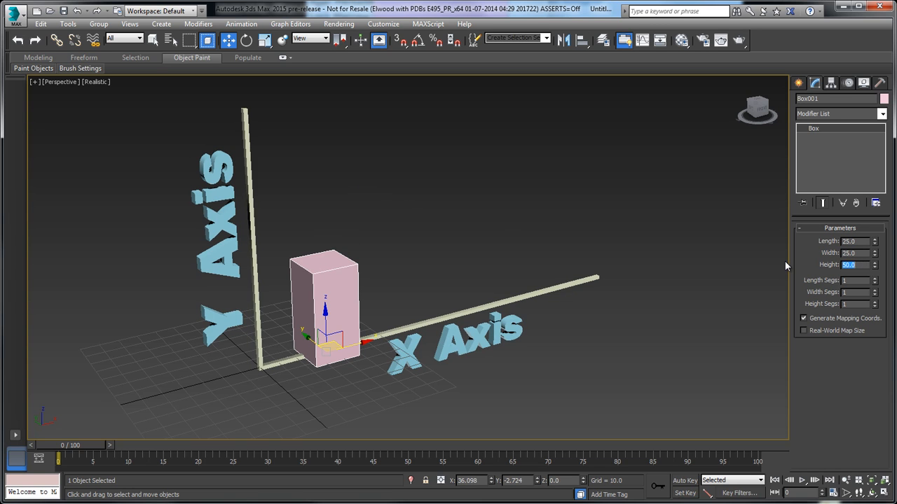
# Reset the box's Y position to 0 and move it along the X axis to about 33.5
pyautogui.keyDown('alt'); pyautogui.moveTo(526, 286); pyautogui.dragTo(373, 262, button='middle'); pyautogui.keyUp('alt')
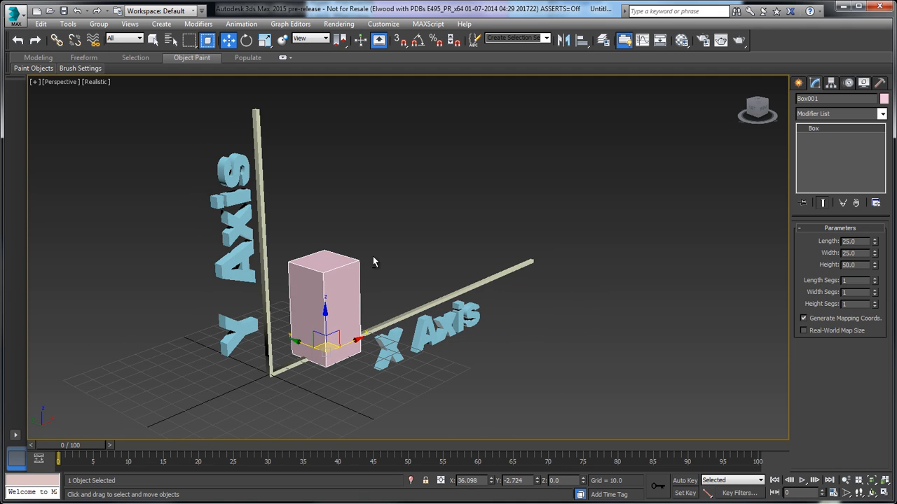
pyautogui.rightClick(232, 44)
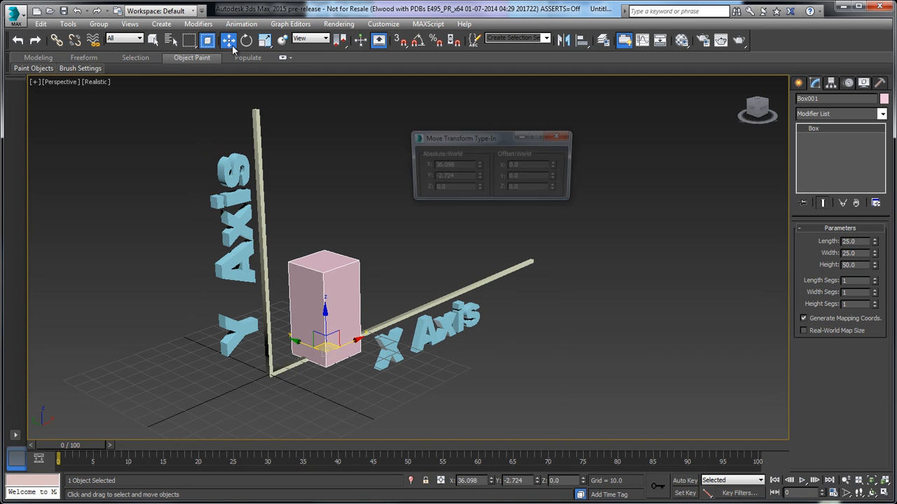
pyautogui.rightClick(479, 180)
pyautogui.click(559, 135)
pyautogui.keyDown('alt'); pyautogui.moveTo(524, 295); pyautogui.dragTo(485, 303, button='middle'); pyautogui.keyUp('alt')
pyautogui.moveTo(352, 347); pyautogui.dragTo(346, 347)
pyautogui.keyDown('alt'); pyautogui.moveTo(359, 323); pyautogui.dragTo(371, 324, button='middle'); pyautogui.keyUp('alt')
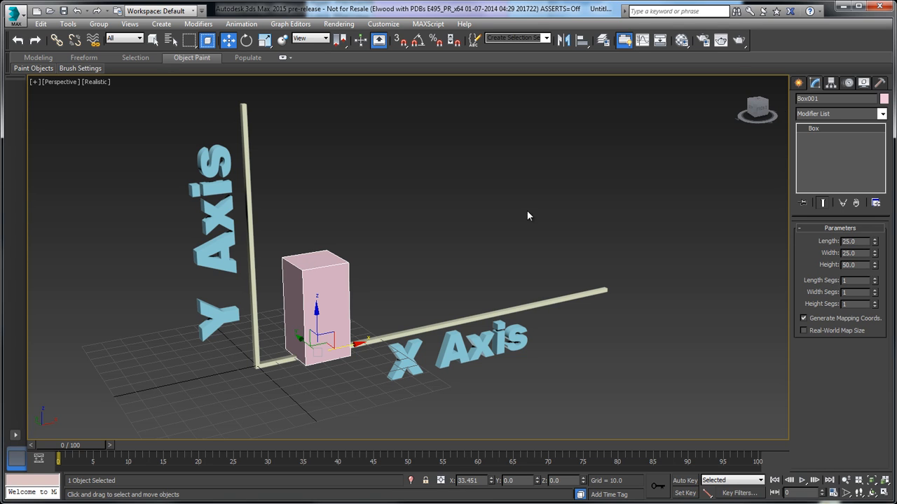
# Add an XForm modifier to the box
pyautogui.click(834, 115)
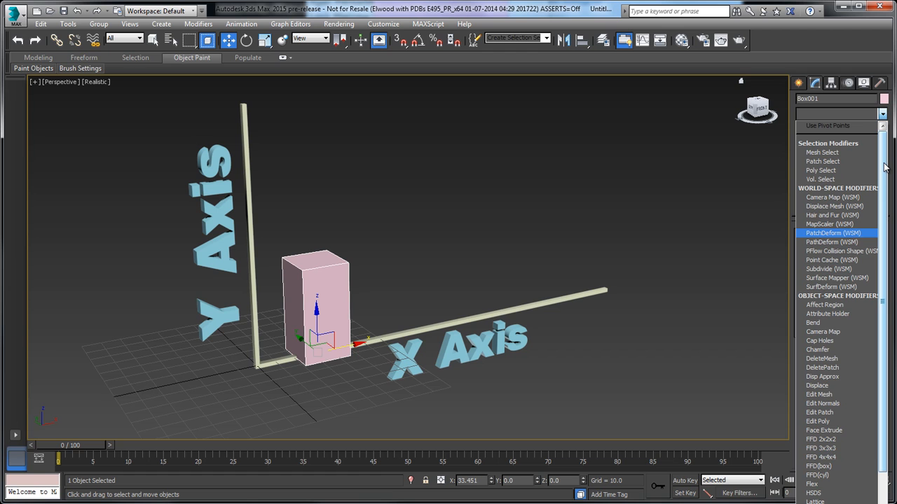
pyautogui.moveTo(884, 167); pyautogui.dragTo(896, 389)
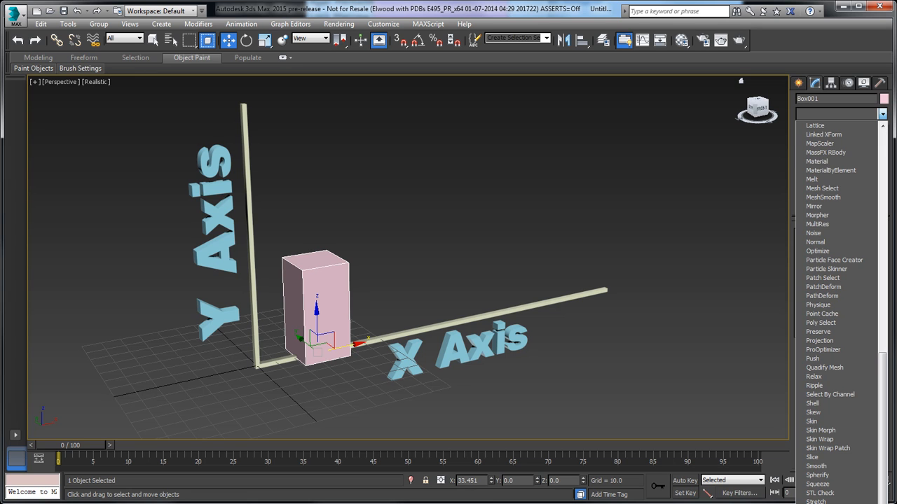
pyautogui.click(818, 503)
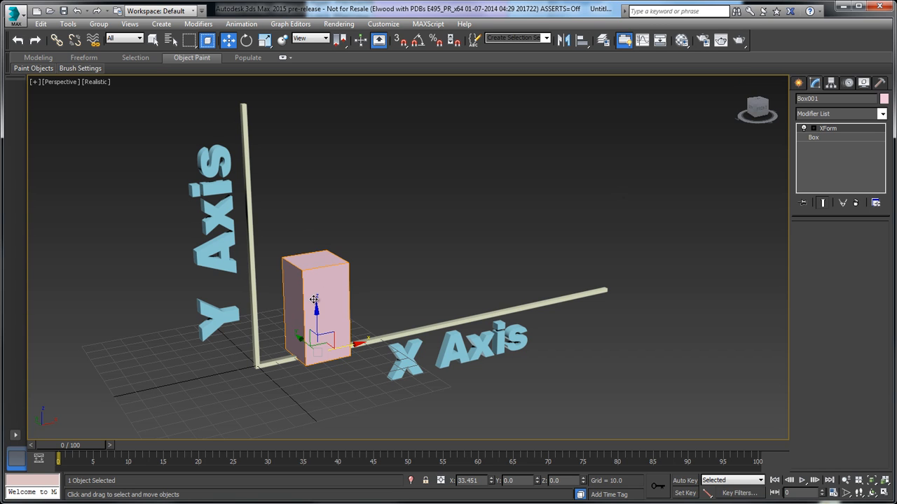
# Test stretching the box vertically by scaling the XForm gizmo, undo the scaling, and return to the modifier's top level
pyautogui.click(813, 129)
pyautogui.click(836, 145)
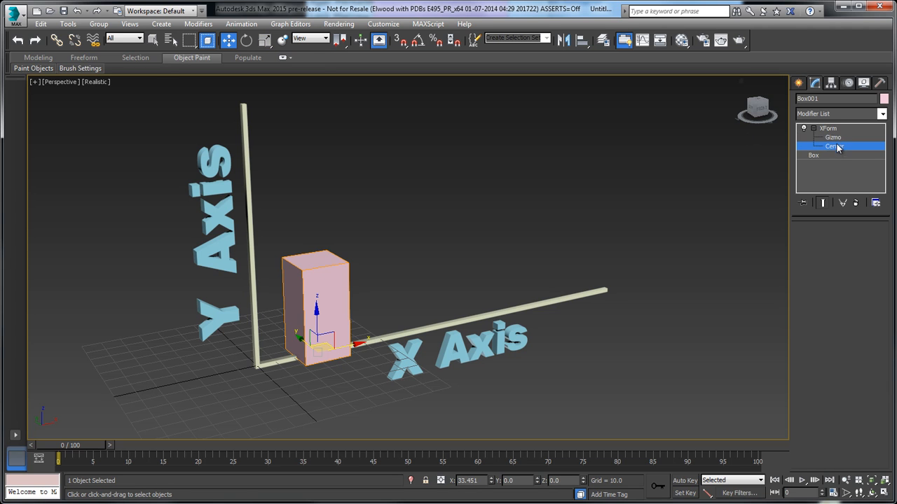
pyautogui.click(837, 140)
pyautogui.click(265, 40)
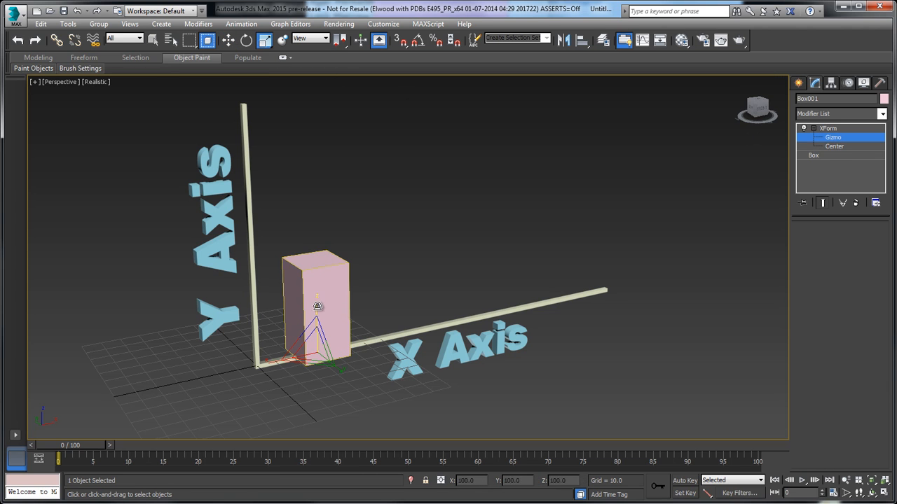
pyautogui.moveTo(316, 303); pyautogui.dragTo(320, 262)
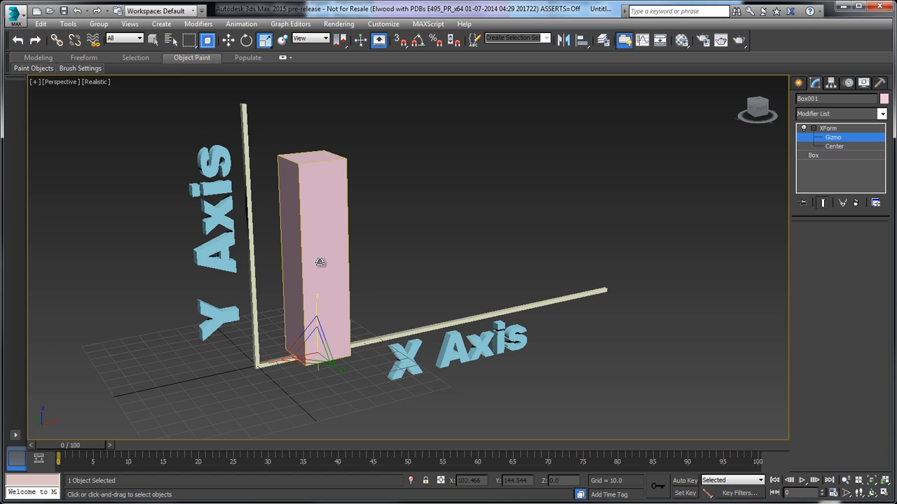
pyautogui.hotkey('ctrl', 'z')
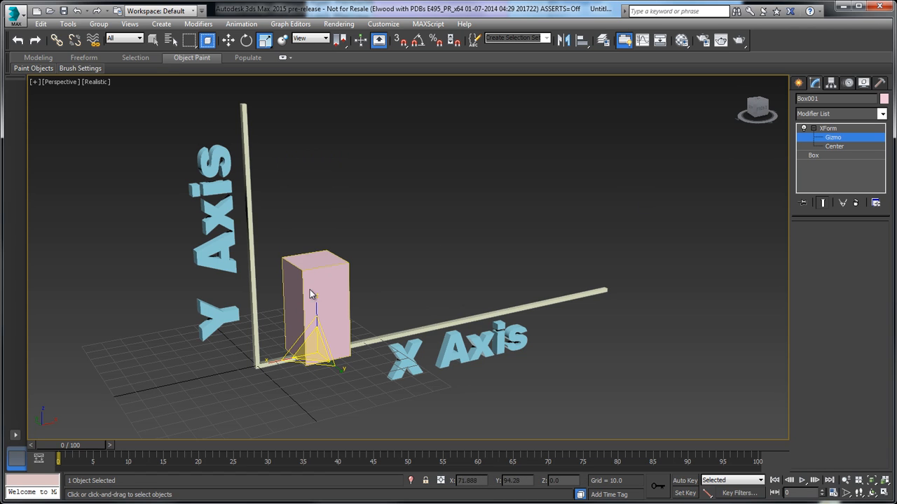
pyautogui.click(815, 129)
pyautogui.click(830, 128)
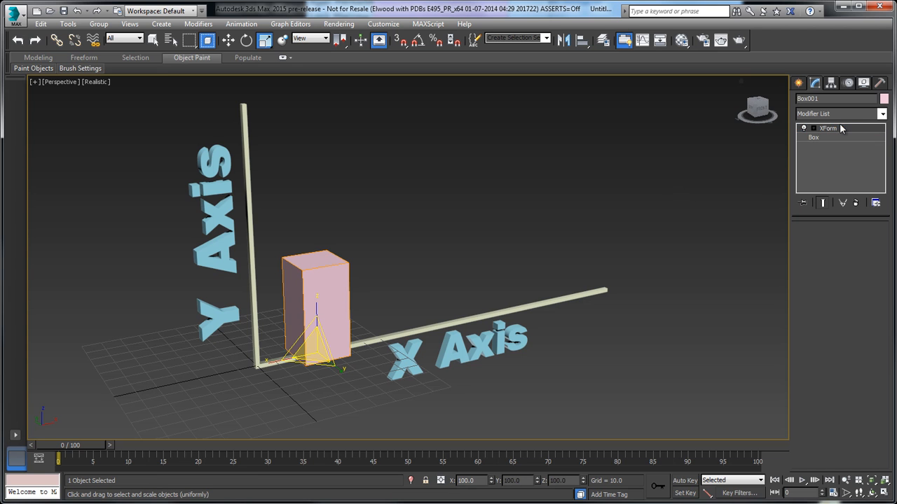
# Add a Poly Select modifier above the XForm and select the four top edges of the box
pyautogui.click(847, 114)
pyautogui.moveTo(884, 214); pyautogui.dragTo(892, 444)
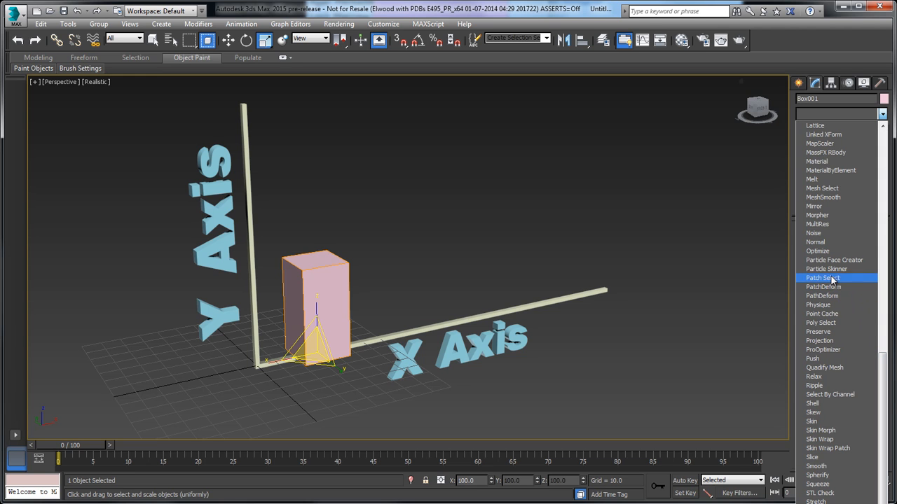
pyautogui.click(823, 323)
pyautogui.click(824, 241)
pyautogui.moveTo(274, 236); pyautogui.dragTo(364, 297)
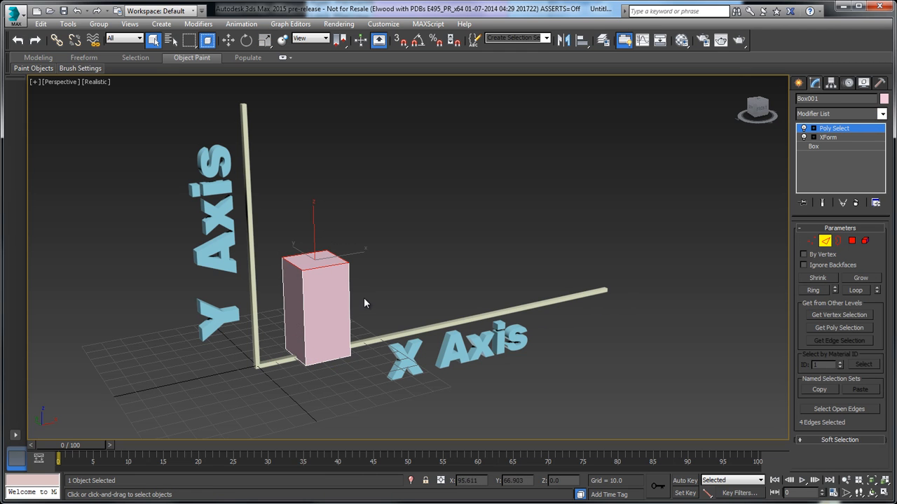
# Add a Chamfer modifier to the selected top edges with an amount of about 2.37
pyautogui.click(834, 113)
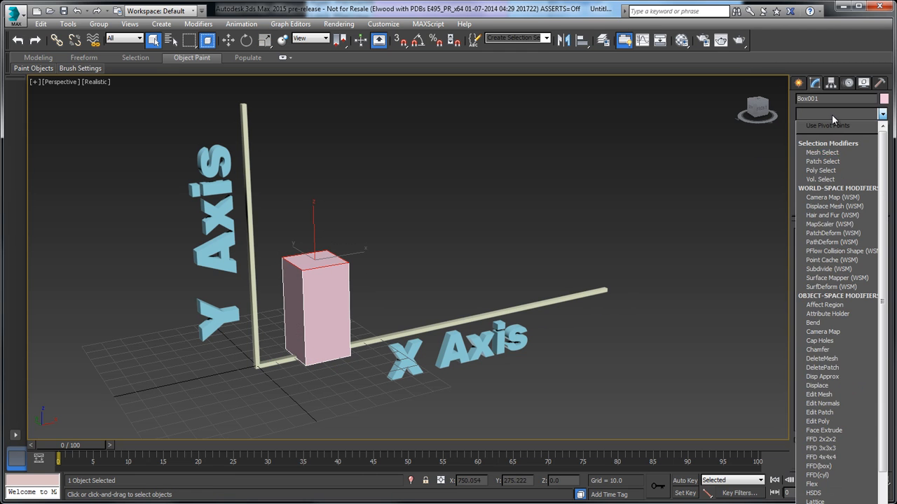
pyautogui.click(819, 350)
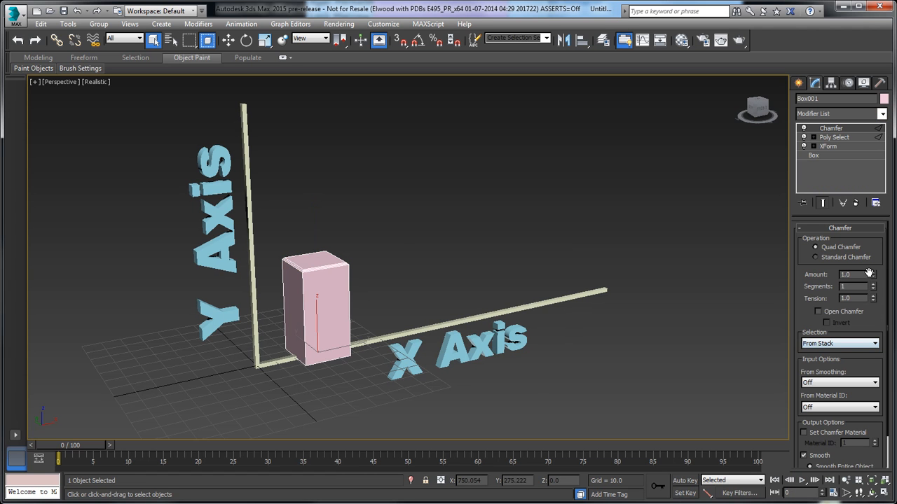
pyautogui.moveTo(873, 272)
pyautogui.mouseDown()
pyautogui.moveTo(873, 256)
pyautogui.moveTo(869, 280)
pyautogui.mouseUp()
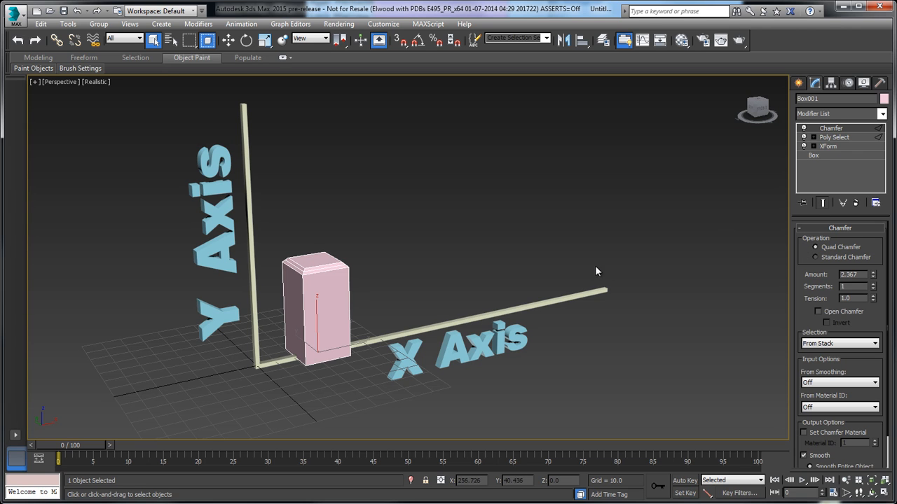
# Test stretching the chamfered box vertically by scaling its XForm gizmo, undo the scaling, and return to the Chamfer level
pyautogui.click(824, 147)
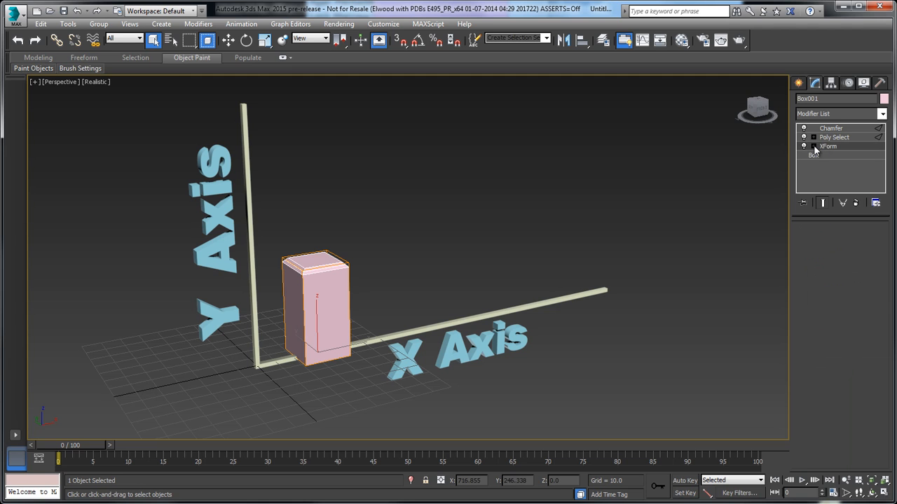
pyautogui.click(814, 147)
pyautogui.click(833, 156)
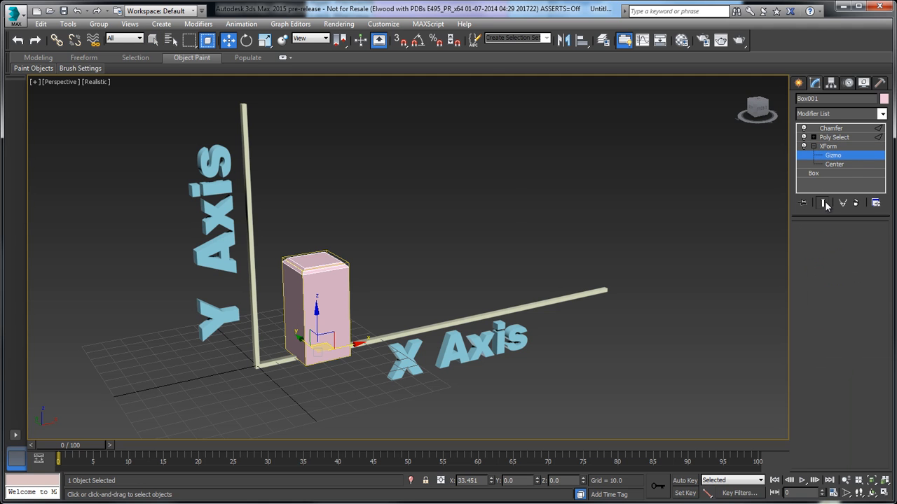
pyautogui.click(265, 40)
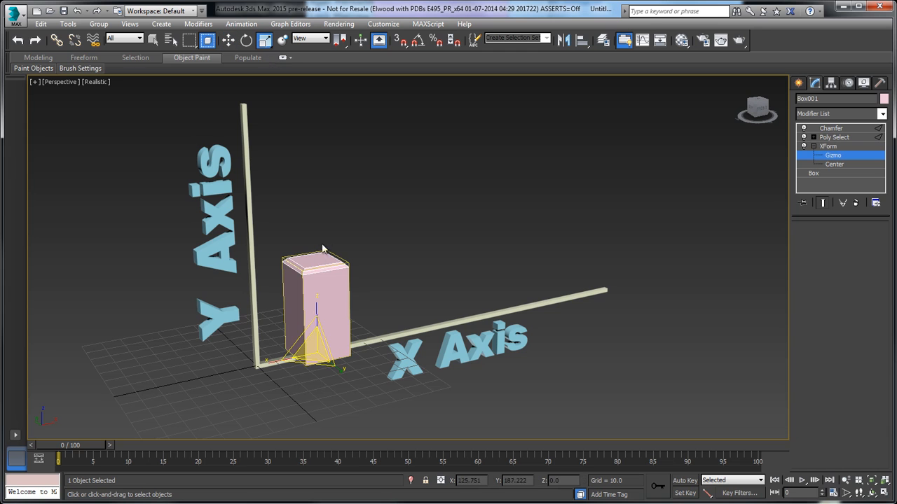
pyautogui.moveTo(316, 312); pyautogui.dragTo(326, 283)
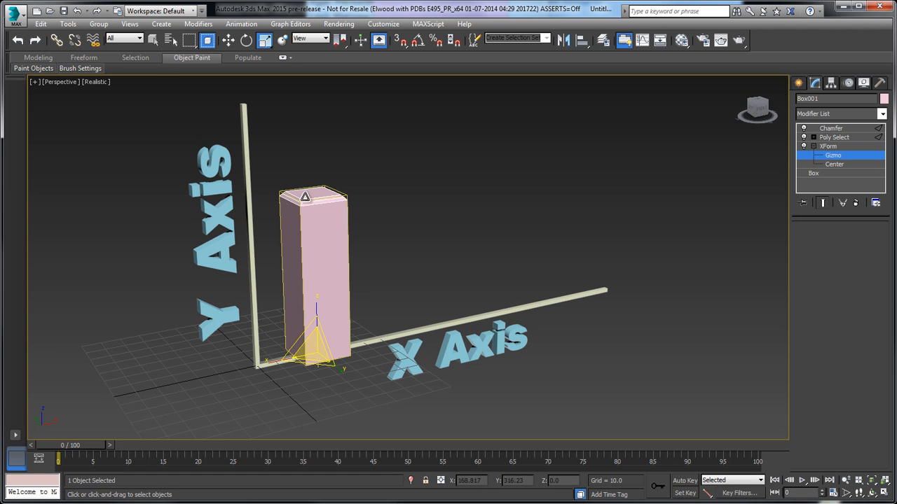
pyautogui.hotkey('ctrl', 'z')
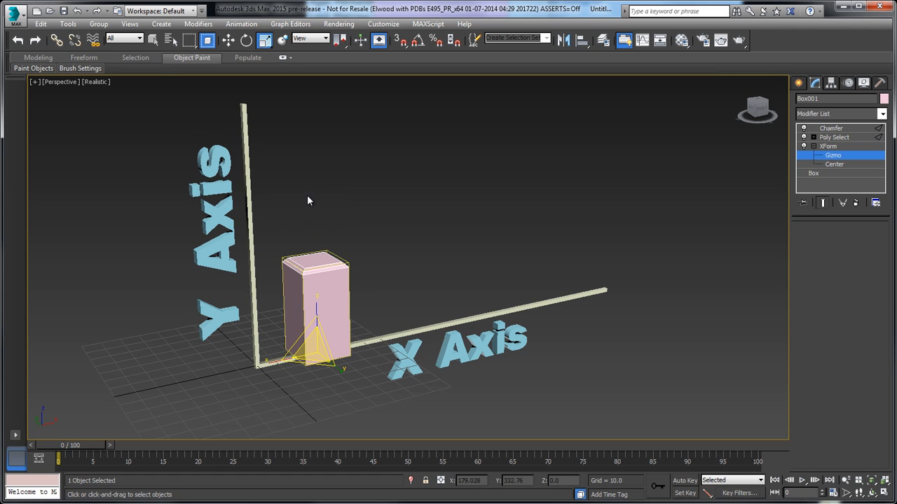
pyautogui.click(812, 146)
pyautogui.click(832, 128)
# Assign the 01 - Default material to the chamfered box and close the Material Editor
pyautogui.click(573, 242)
pyautogui.click(325, 314)
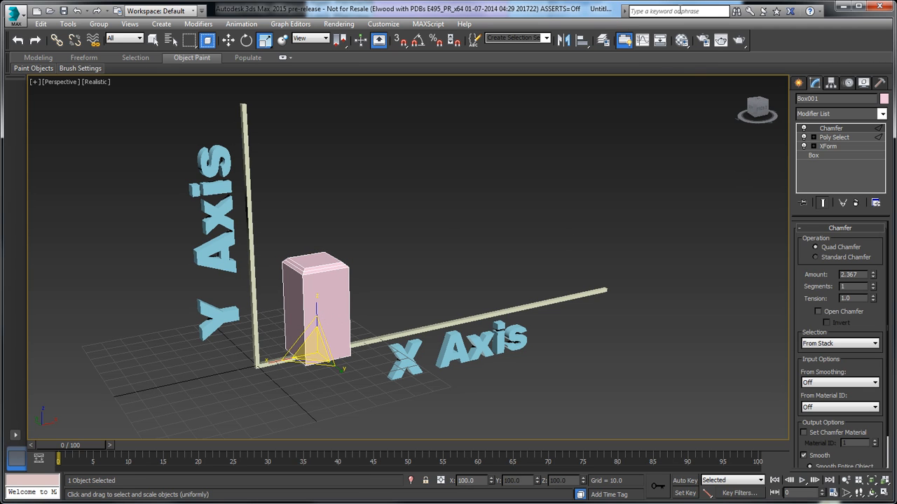
pyautogui.click(680, 42)
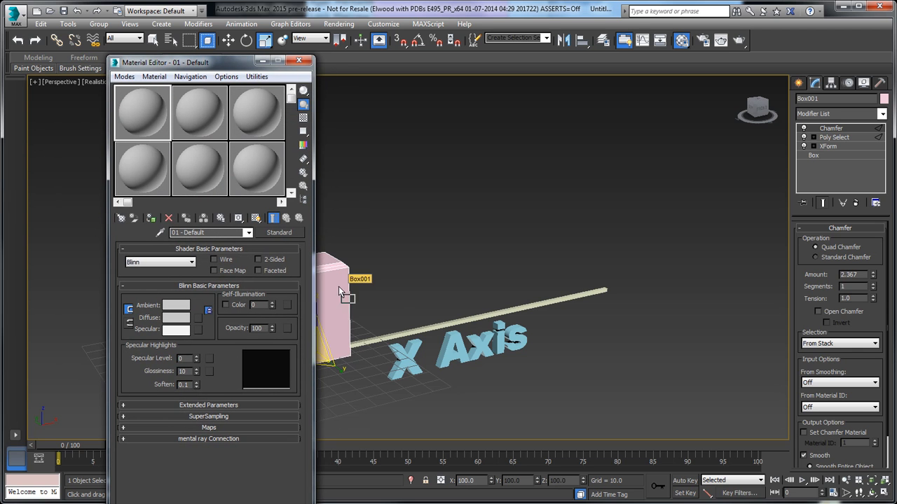
pyautogui.moveTo(225, 63); pyautogui.dragTo(174, 68)
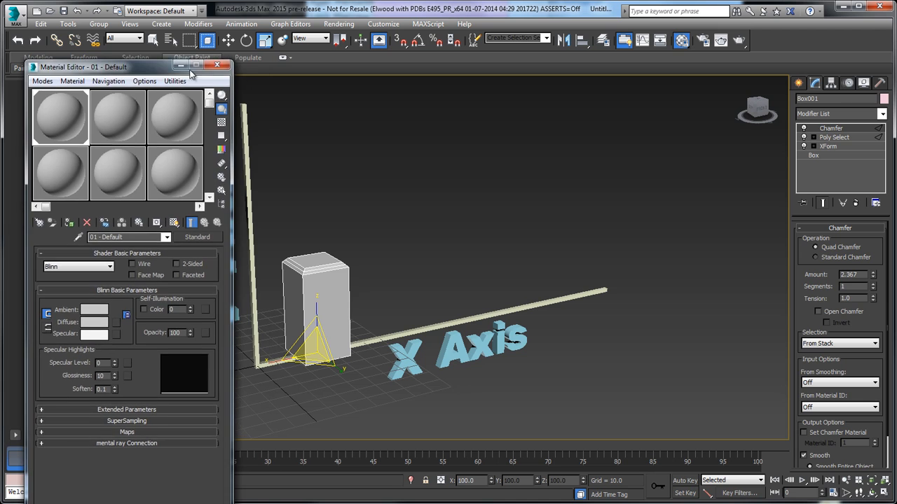
pyautogui.click(218, 65)
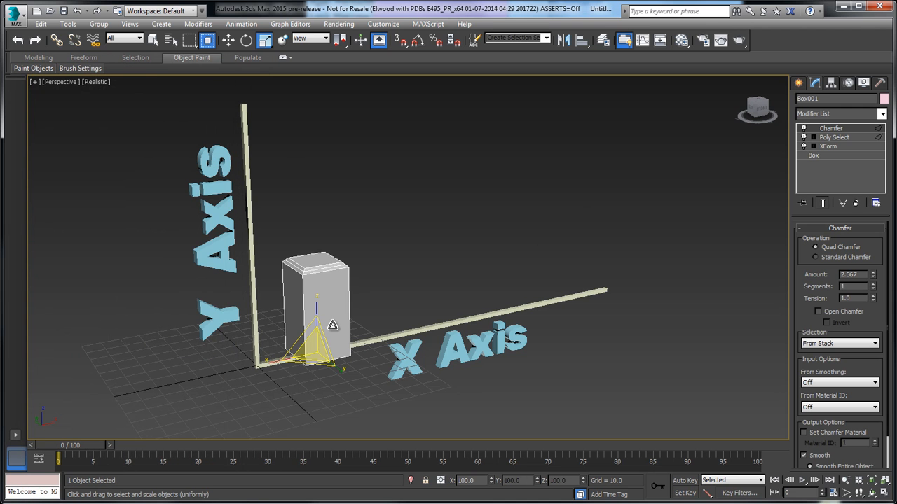
pyautogui.rightClick(387, 319)
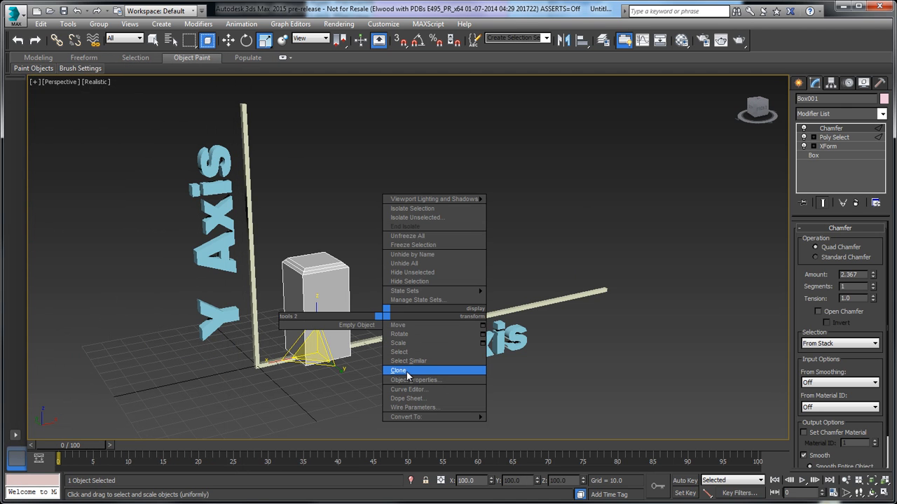
pyautogui.click(323, 145)
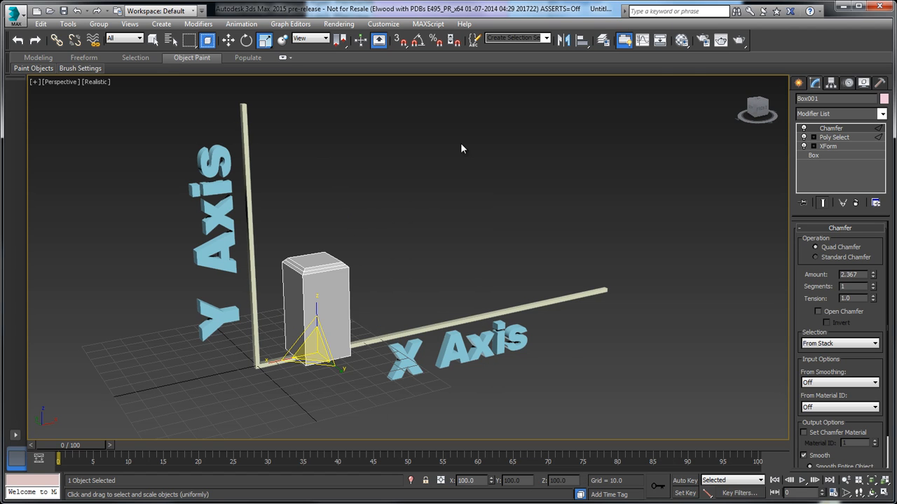
pyautogui.click(522, 170)
# Clone the box along the X axis to make three evenly spaced copies
pyautogui.click(337, 319)
pyautogui.press('w')
pyautogui.keyDown('shift'); pyautogui.moveTo(343, 346); pyautogui.dragTo(407, 338); pyautogui.keyUp('shift')
pyautogui.doubleClick(476, 263)
pyautogui.click(452, 305)
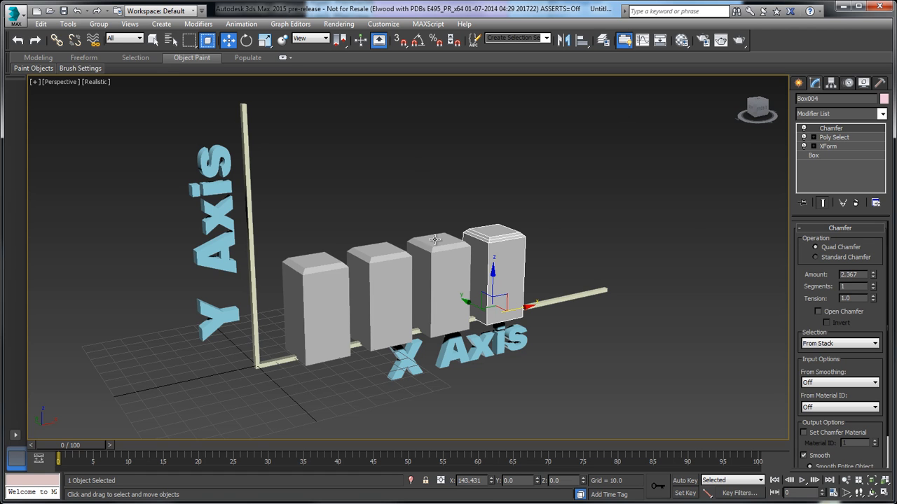
# Move the three copied bars along the X axis to widen the gaps evenly between all four bars
pyautogui.moveTo(523, 308); pyautogui.dragTo(556, 300)
pyautogui.click(434, 305)
pyautogui.moveTo(469, 318); pyautogui.dragTo(502, 312)
pyautogui.click(412, 329)
pyautogui.moveTo(412, 331); pyautogui.dragTo(428, 328)
pyautogui.keyDown('alt'); pyautogui.moveTo(543, 354); pyautogui.dragTo(475, 290, button='middle'); pyautogui.keyUp('alt')
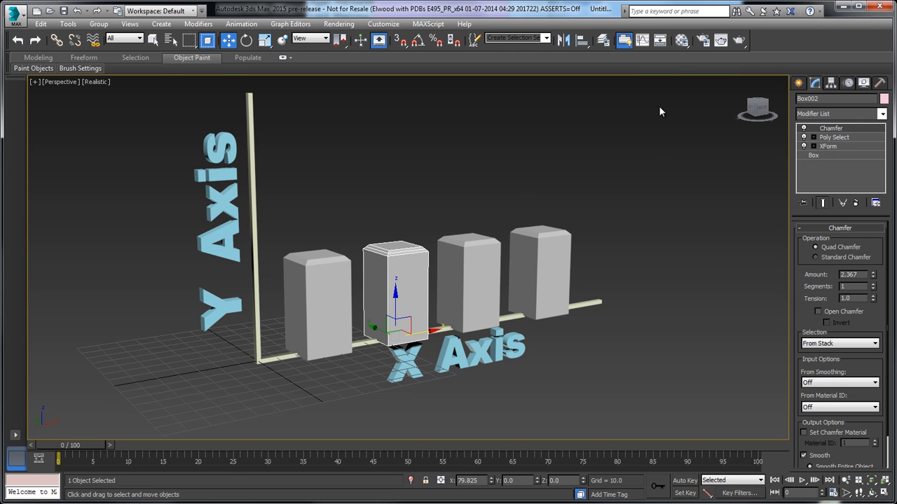
# Assign a separate material to each copied bar, using 02 - Default for the second and 07 - Default for the fourth
pyautogui.click(682, 40)
pyautogui.click(108, 123)
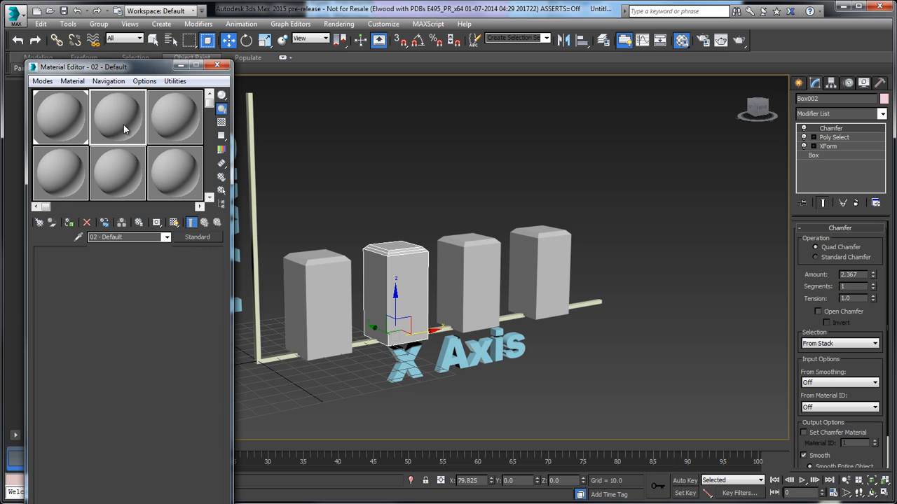
pyautogui.moveTo(108, 113); pyautogui.dragTo(396, 272)
pyautogui.click(179, 121)
pyautogui.moveTo(173, 108); pyautogui.dragTo(462, 259)
pyautogui.moveTo(61, 180); pyautogui.dragTo(538, 243)
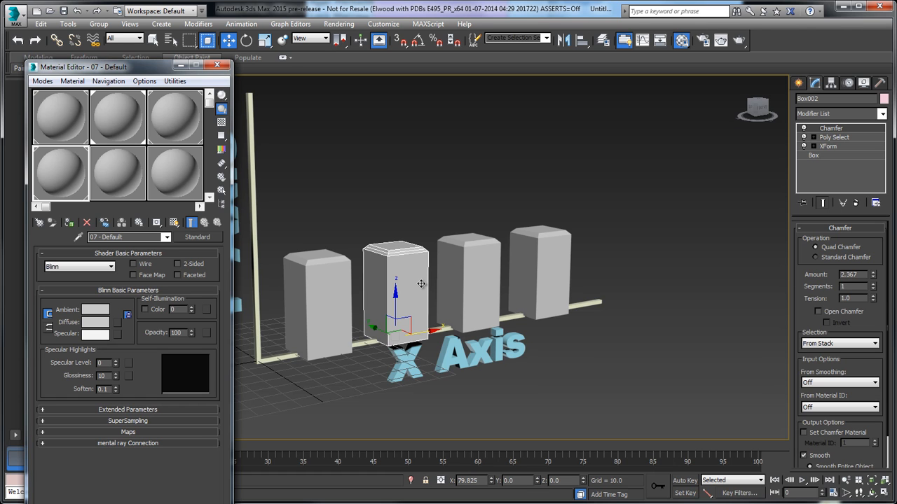
pyautogui.click(59, 138)
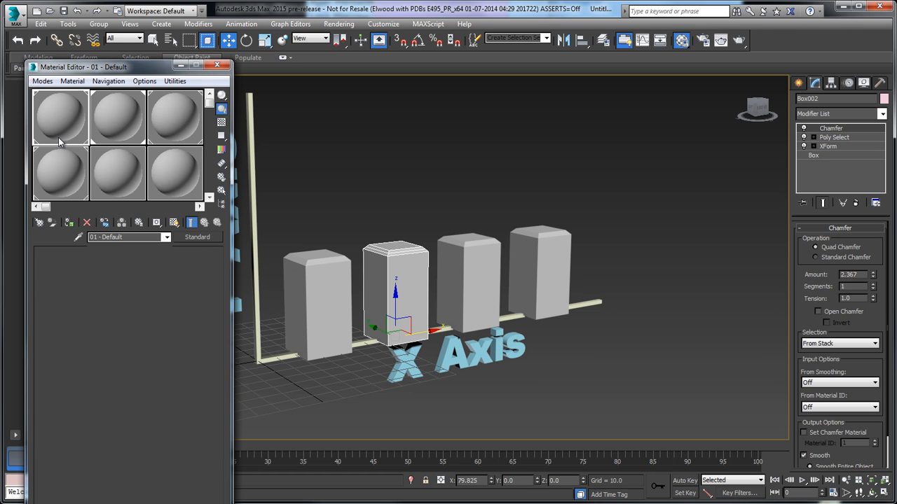
pyautogui.click(67, 178)
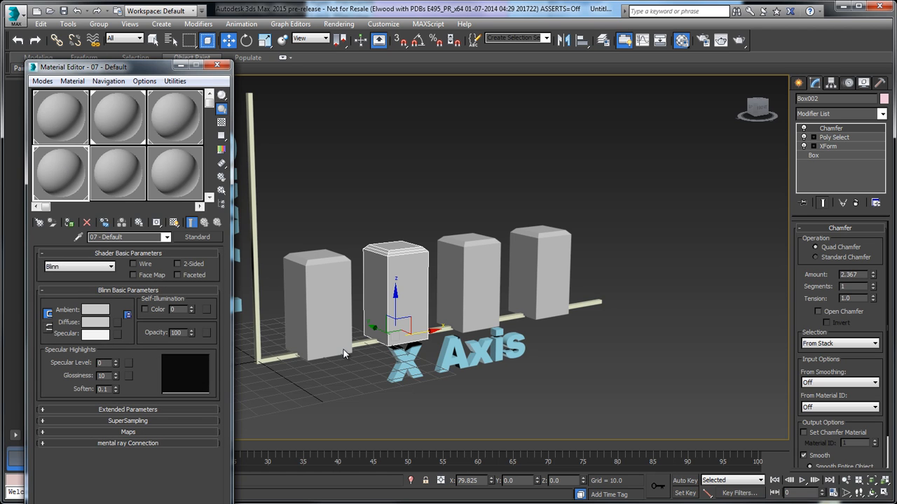
pyautogui.click(217, 65)
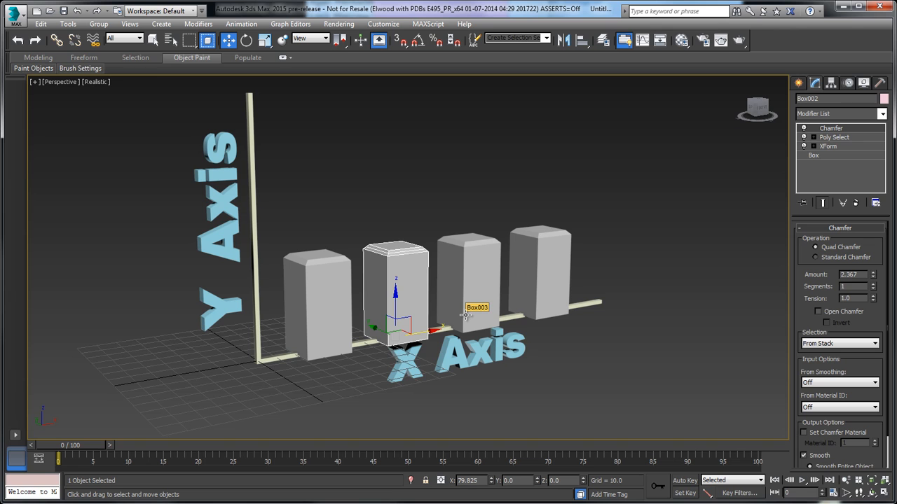
# With Auto Key on at frame 100, key the axis line's two end vertices by nudging them slightly outward along their axes
pyautogui.click(684, 480)
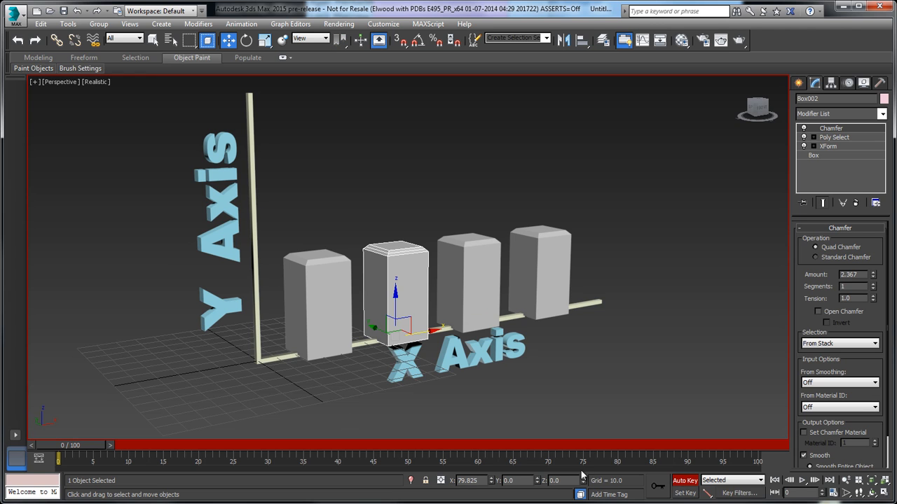
pyautogui.click(590, 304)
pyautogui.click(802, 138)
pyautogui.click(823, 145)
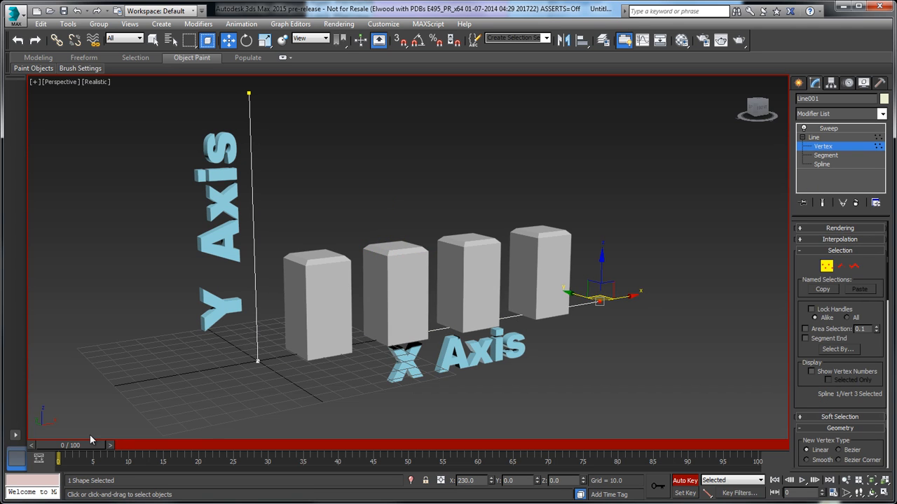
pyautogui.moveTo(71, 448); pyautogui.dragTo(745, 446)
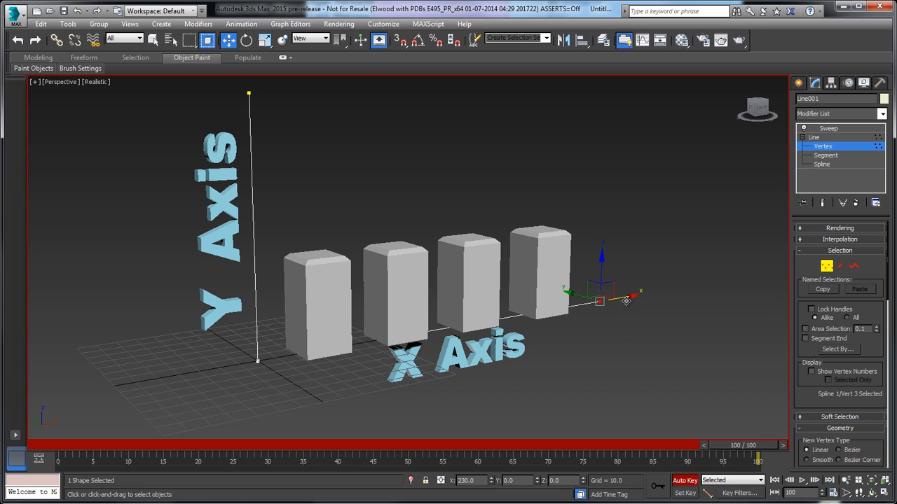
pyautogui.moveTo(624, 297); pyautogui.dragTo(625, 298)
pyautogui.click(249, 93)
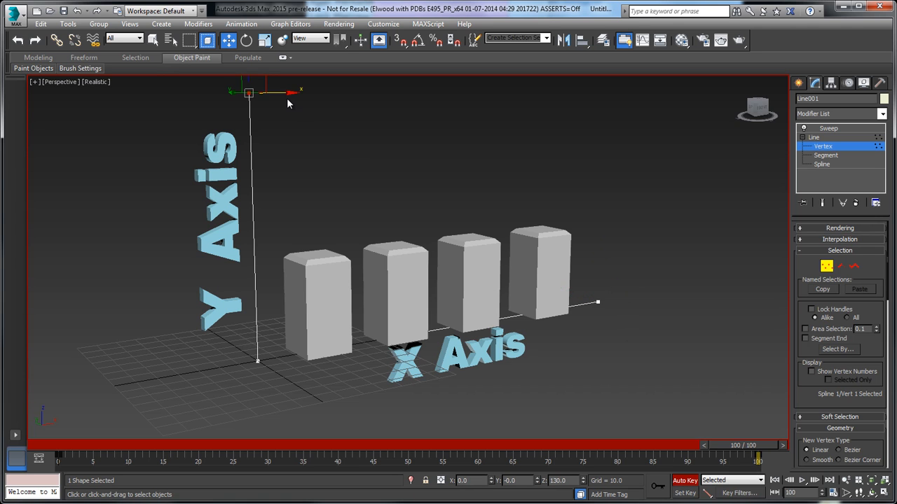
pyautogui.moveTo(333, 164); pyautogui.dragTo(330, 175, button='middle')
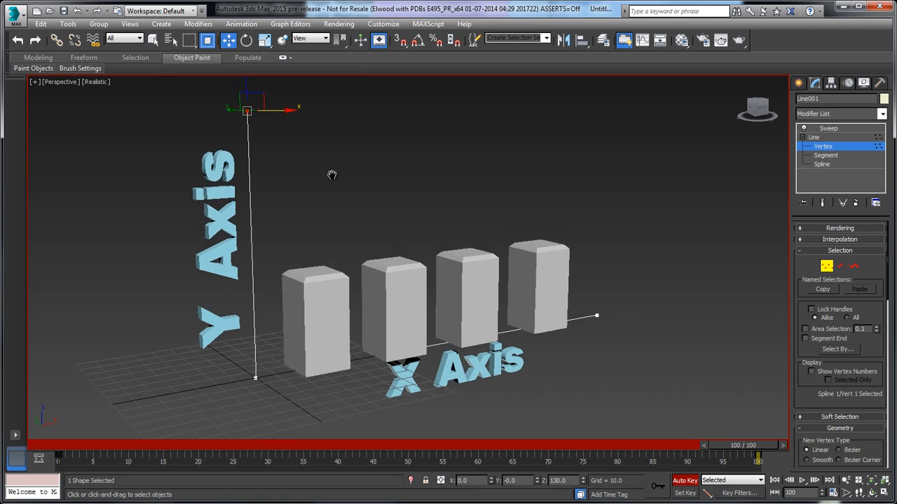
pyautogui.moveTo(246, 85); pyautogui.dragTo(245, 79)
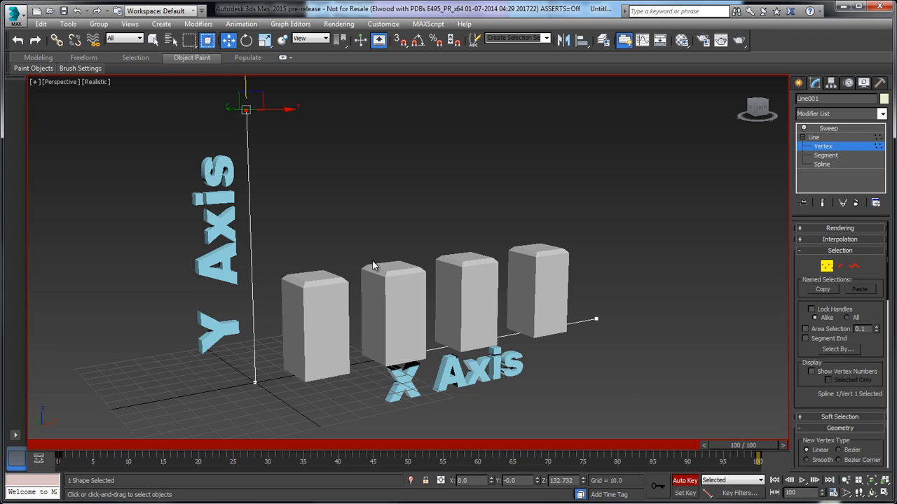
# At frame 0, zero the upper end vertex's Z and the X-axis end vertex's X, then end auto-keying and vertex editing
pyautogui.moveTo(720, 446); pyautogui.dragTo(47, 445)
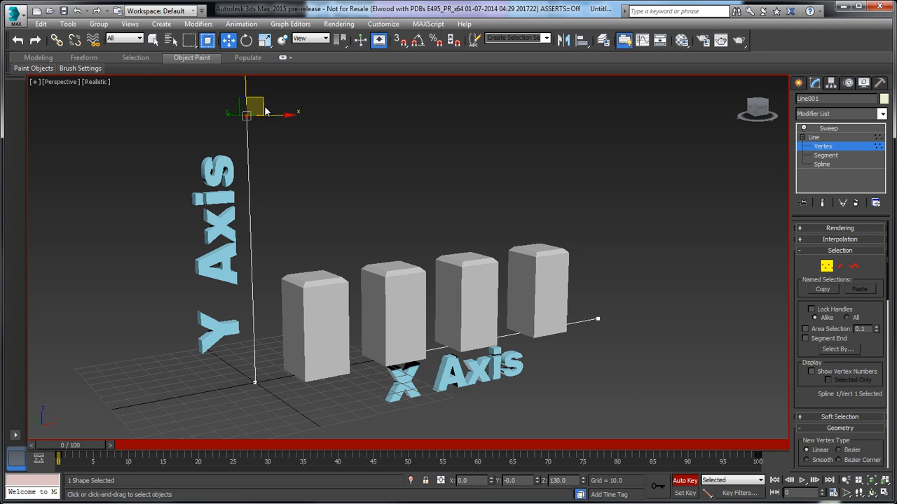
pyautogui.rightClick(233, 42)
pyautogui.click(597, 319)
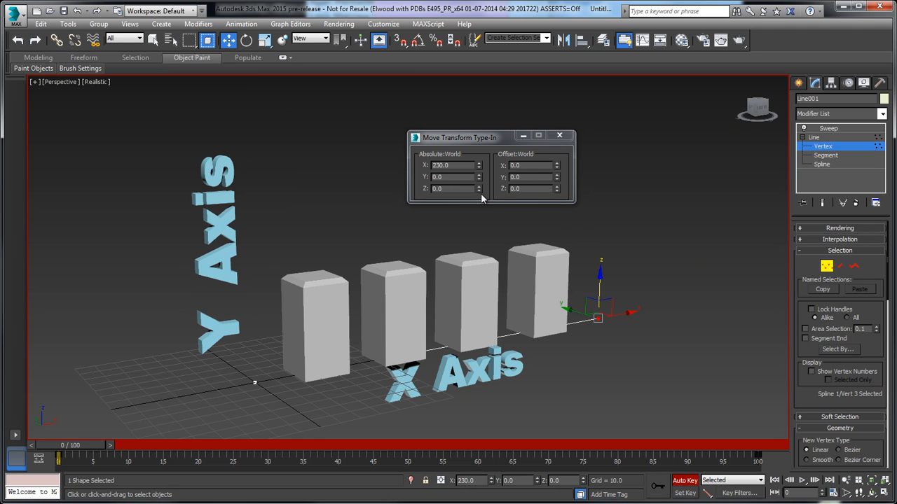
pyautogui.rightClick(479, 168)
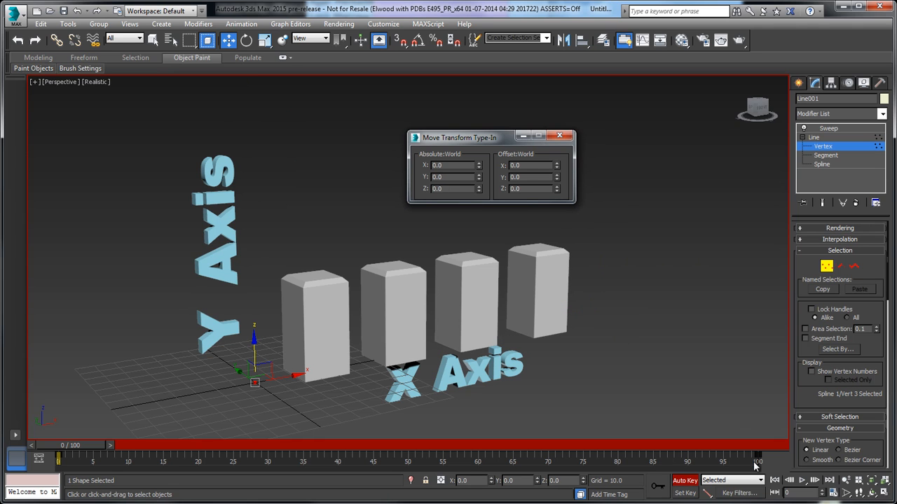
pyautogui.click(684, 481)
pyautogui.click(825, 269)
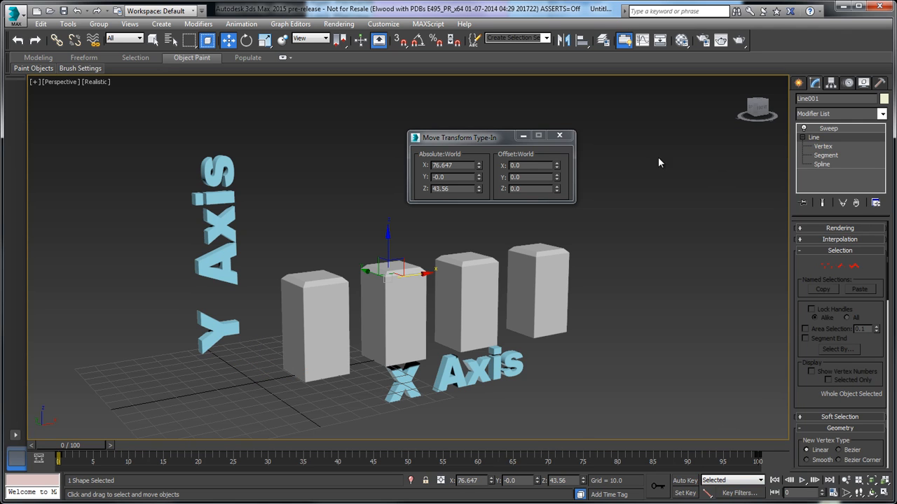
pyautogui.click(803, 137)
pyautogui.click(752, 155)
pyautogui.click(560, 136)
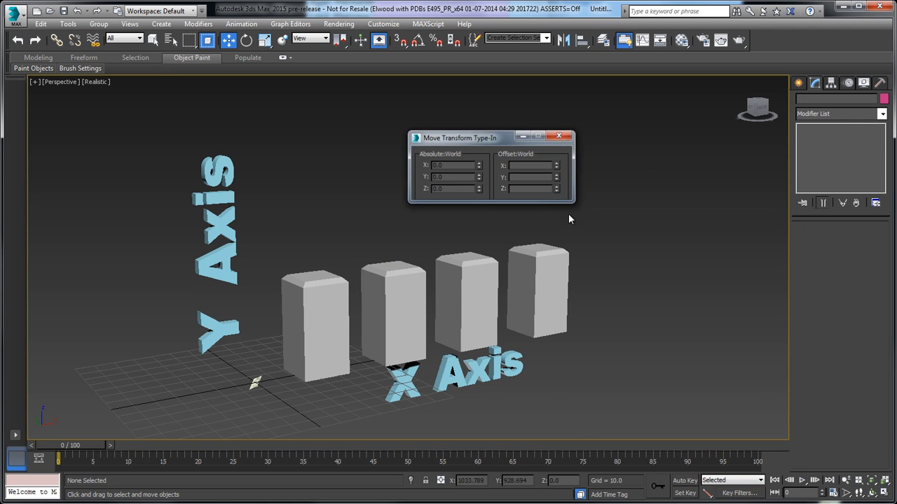
# With Auto Key on at frame 100, key the positions of the X Axis and Y Axis labels by nudging them slightly
pyautogui.moveTo(82, 461); pyautogui.dragTo(827, 460)
pyautogui.press('w')
pyautogui.click(443, 379)
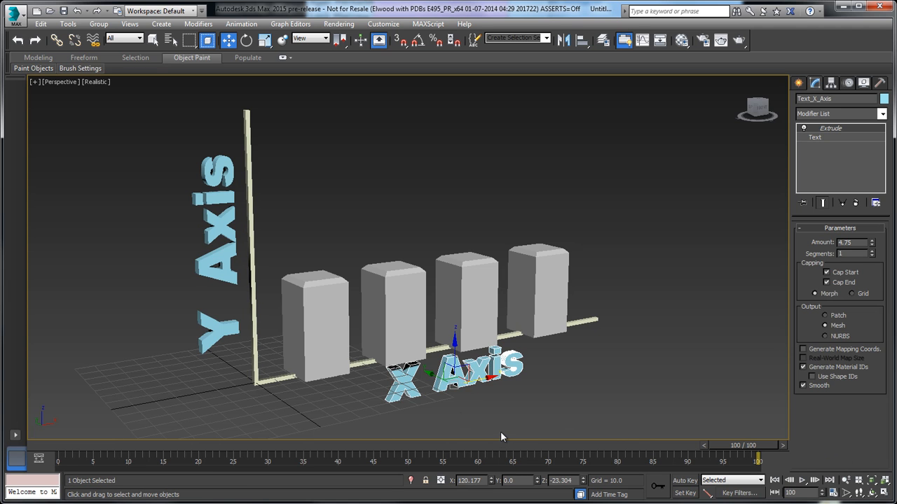
pyautogui.scroll(-5, 547, 387)
pyautogui.click(689, 481)
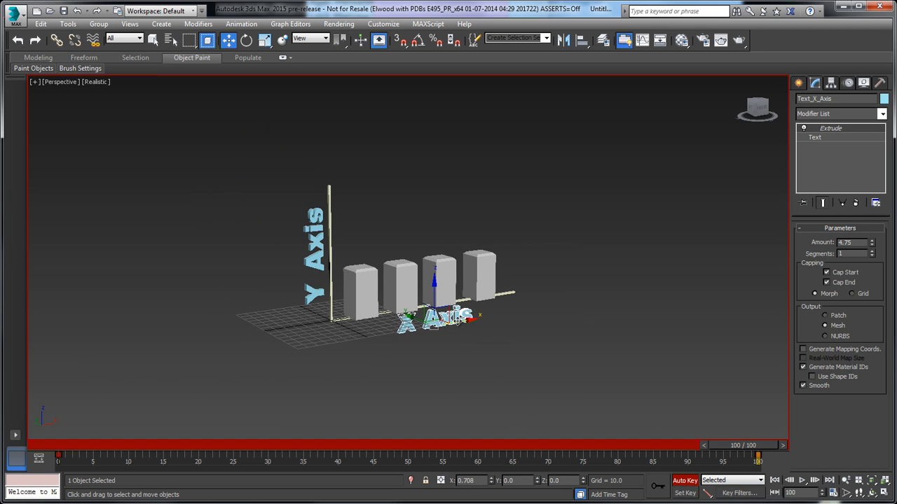
pyautogui.click(319, 263)
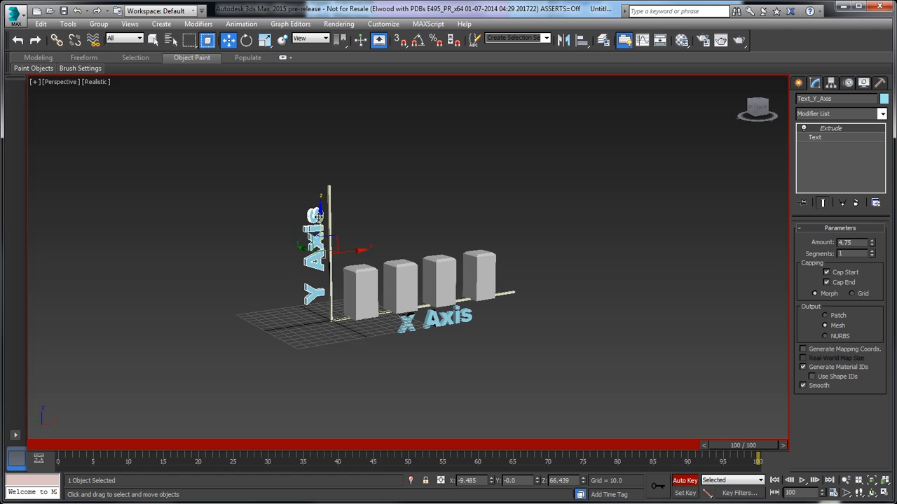
pyautogui.moveTo(315, 202); pyautogui.dragTo(318, 226)
# At frame 0, move the X Axis label far out along negative X and the Y Axis label far below the chart
pyautogui.moveTo(743, 452); pyautogui.dragTo(67, 446)
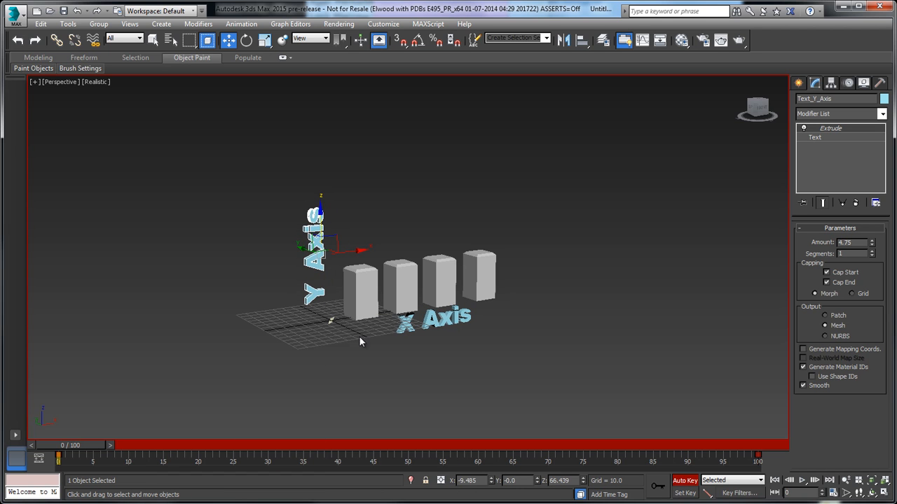
pyautogui.click(438, 323)
pyautogui.moveTo(479, 324); pyautogui.dragTo(119, 382)
pyautogui.click(322, 243)
pyautogui.moveTo(322, 244); pyautogui.dragTo(343, 473)
# Turn off Auto Key, advance to frame 100 to check the label animation, and select the first bar
pyautogui.click(684, 481)
pyautogui.moveTo(80, 447); pyautogui.dragTo(743, 445)
pyautogui.press('w')
pyautogui.scroll(5, 320, 336)
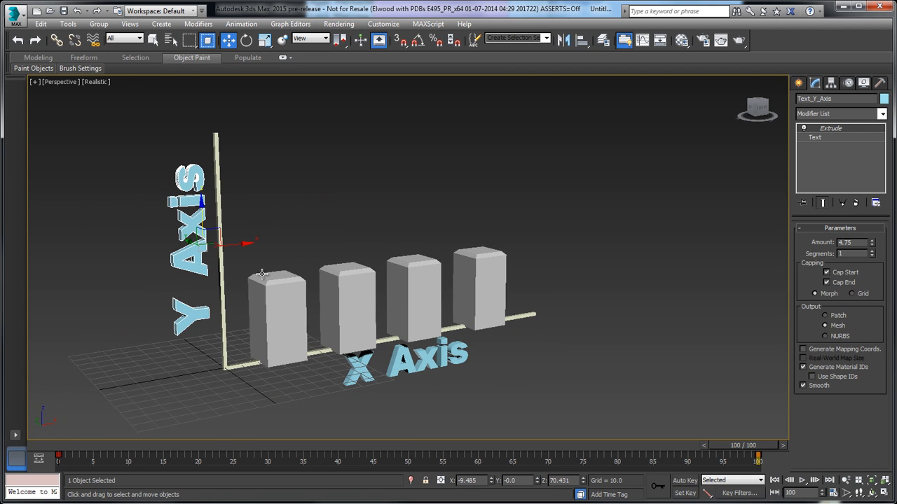
pyautogui.click(281, 302)
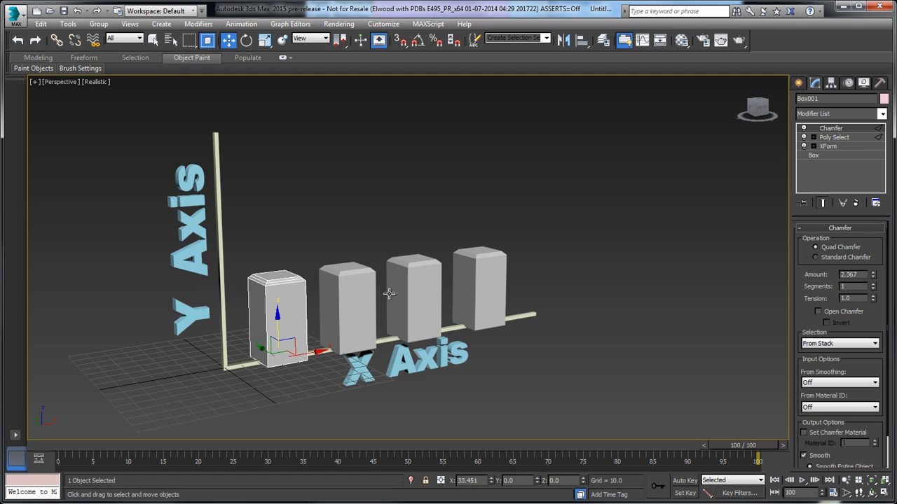
# With Auto Key on at frame 30, key the first bar's full height by nudging its XForm gizmo scale slightly along Z
pyautogui.click(829, 146)
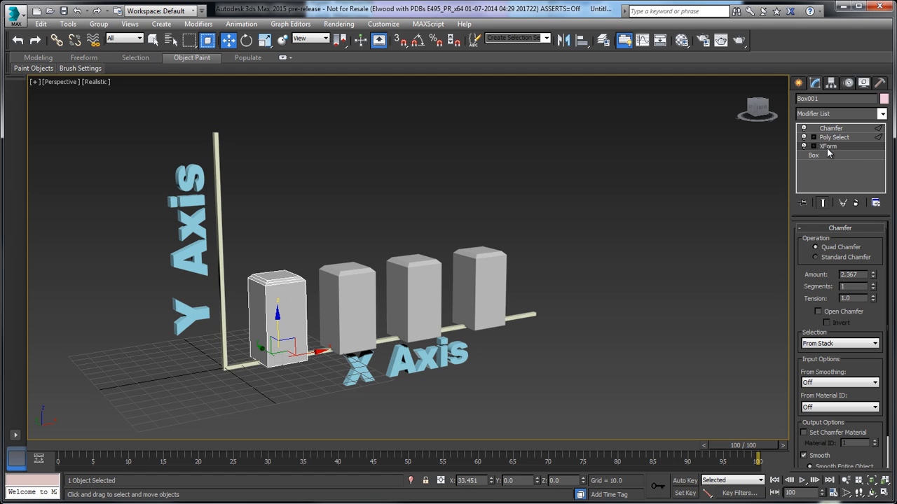
pyautogui.click(812, 146)
pyautogui.click(839, 155)
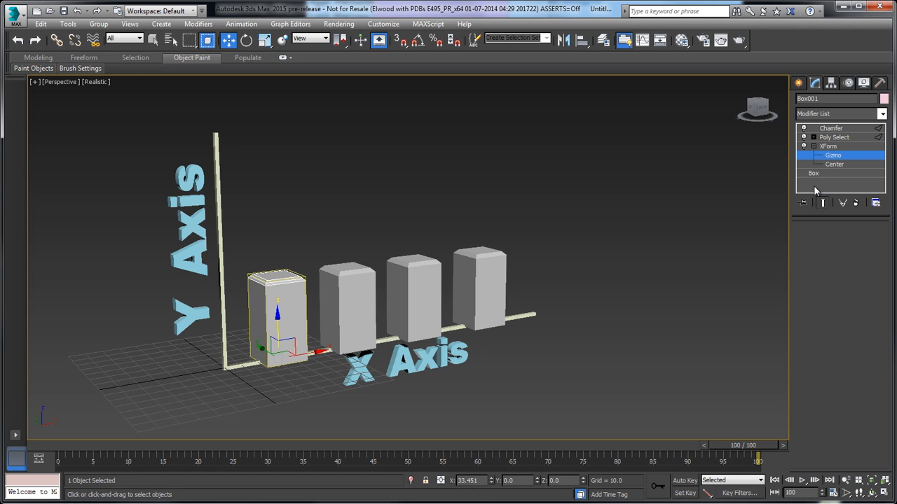
pyautogui.click(685, 480)
pyautogui.moveTo(730, 445); pyautogui.dragTo(261, 499)
pyautogui.press('w')
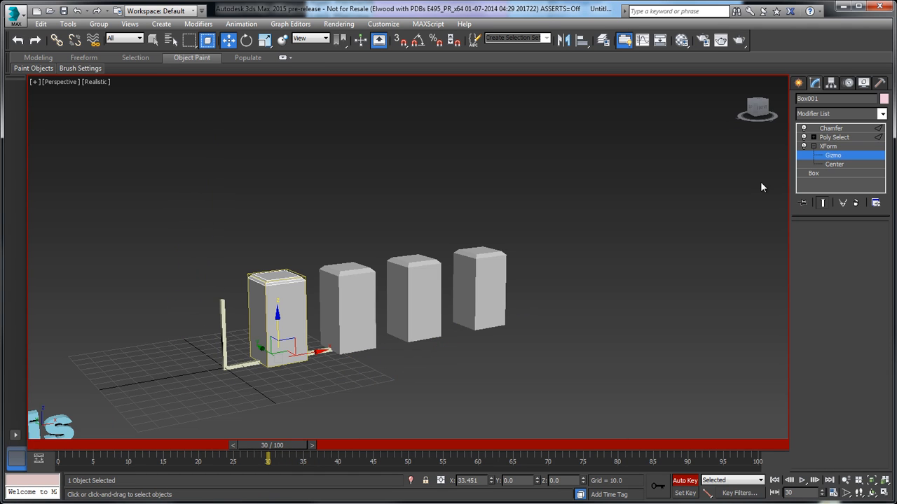
pyautogui.rightClick(264, 40)
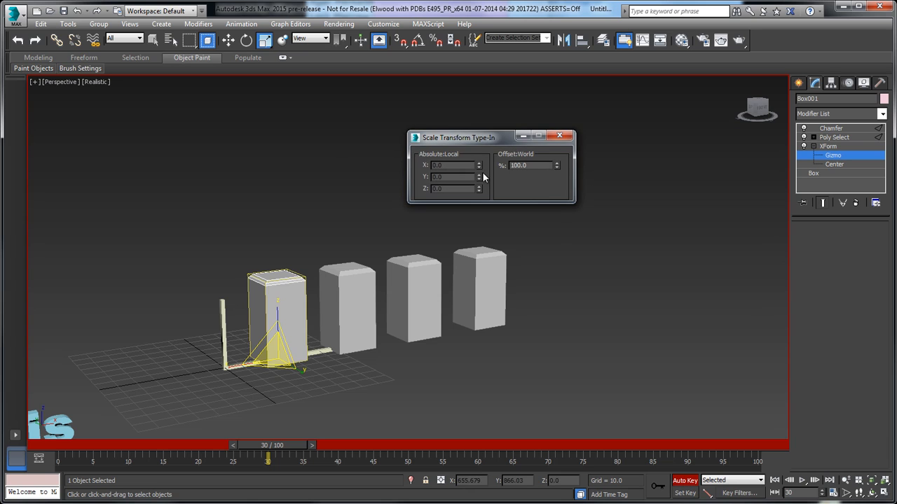
pyautogui.click(560, 137)
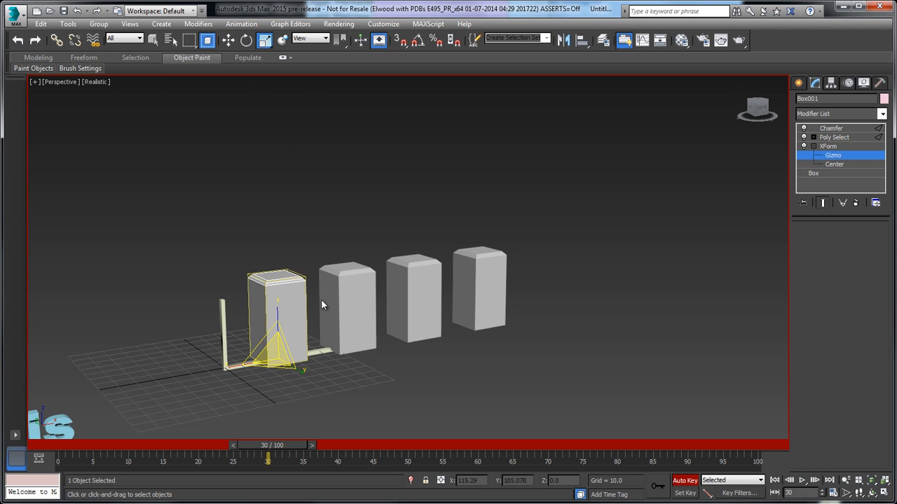
pyautogui.moveTo(277, 312); pyautogui.dragTo(277, 309)
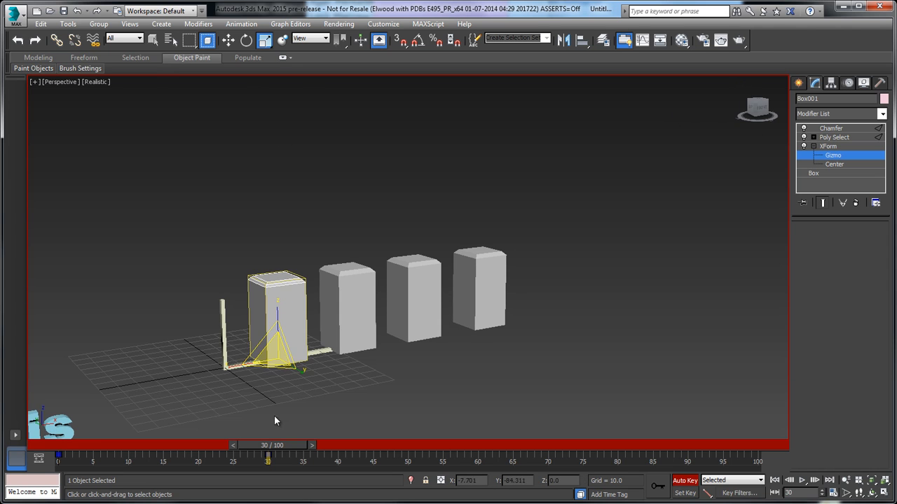
# At frame 0, scale the first bar's XForm gizmo down along Z until the bar is nearly flat, and turn off Auto Key
pyautogui.moveTo(277, 444); pyautogui.dragTo(68, 436)
pyautogui.press('r')
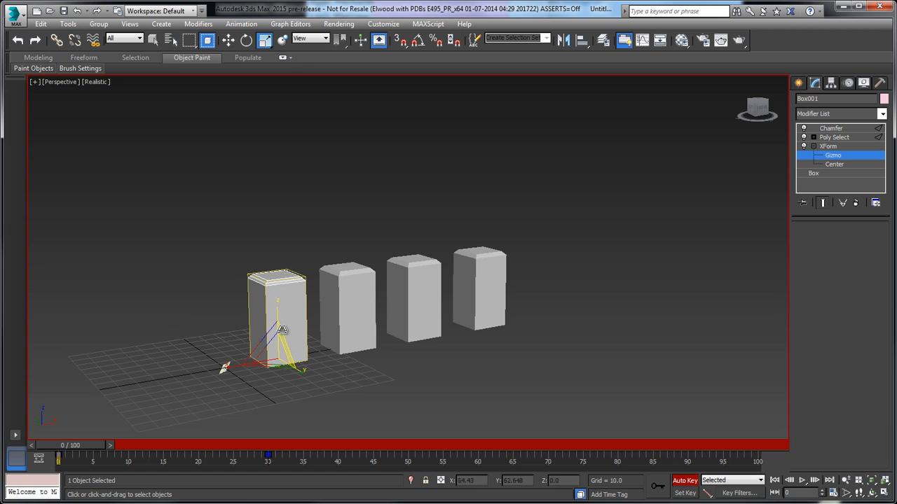
pyautogui.moveTo(280, 312); pyautogui.dragTo(308, 446)
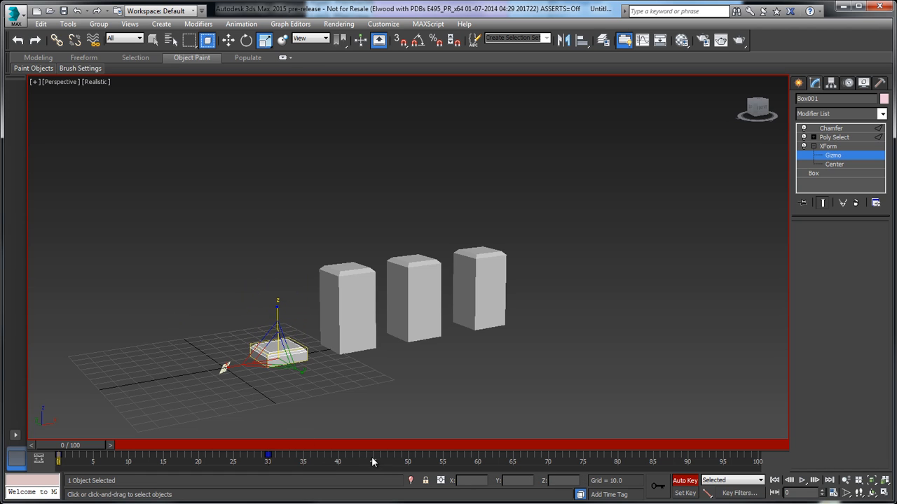
pyautogui.click(687, 482)
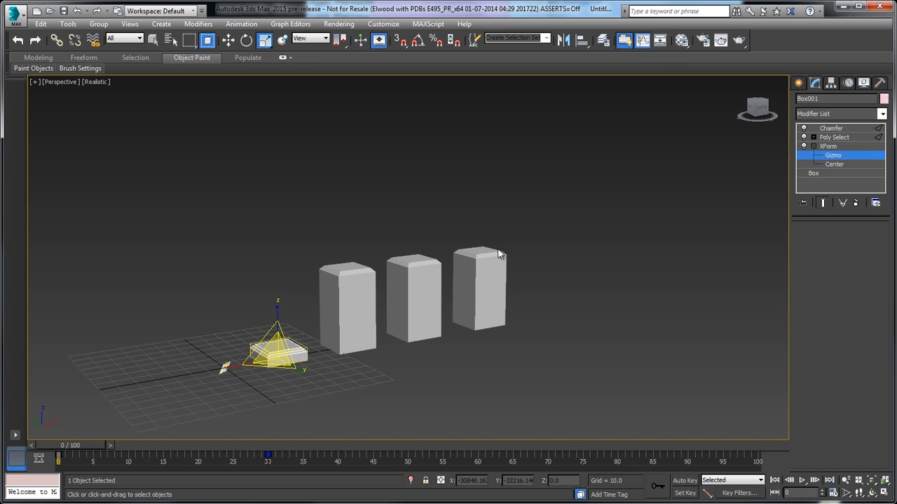
# In the Curve Editor, set the Z key of the first bar's XForm gizmo Scale track at frame 30 to 100
pyautogui.rightClick(499, 254)
pyautogui.click(527, 352)
pyautogui.moveTo(153, 163); pyautogui.dragTo(153, 176)
pyautogui.click(74, 189)
pyautogui.click(84, 216)
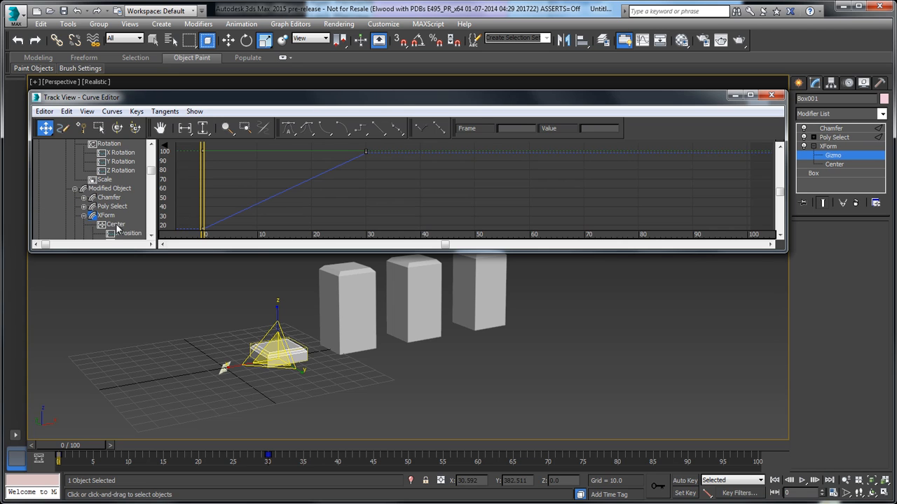
pyautogui.moveTo(150, 164); pyautogui.dragTo(148, 203)
pyautogui.moveTo(377, 165); pyautogui.dragTo(377, 164)
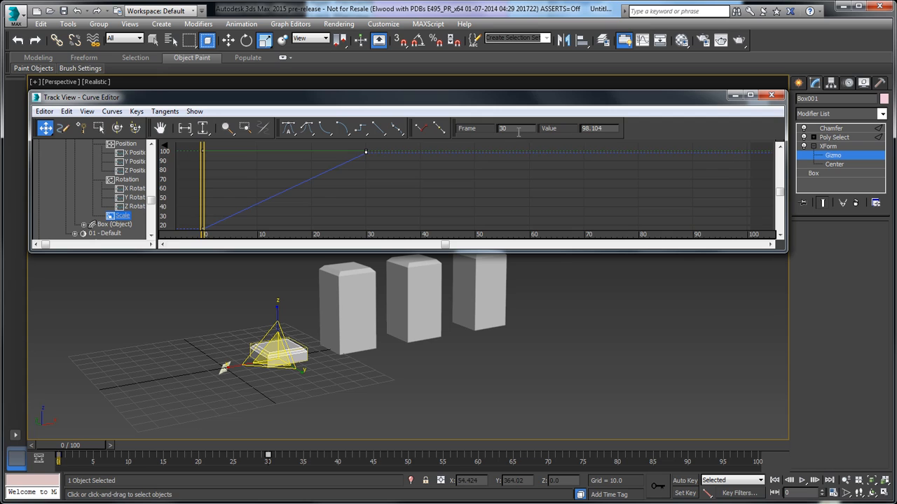
pyautogui.doubleClick(599, 132)
pyautogui.write('100')
pyautogui.press('Return')
# Set the gizmo Scale track's Z key at frame 0 to 0 and close the Curve Editor
pyautogui.click(204, 229)
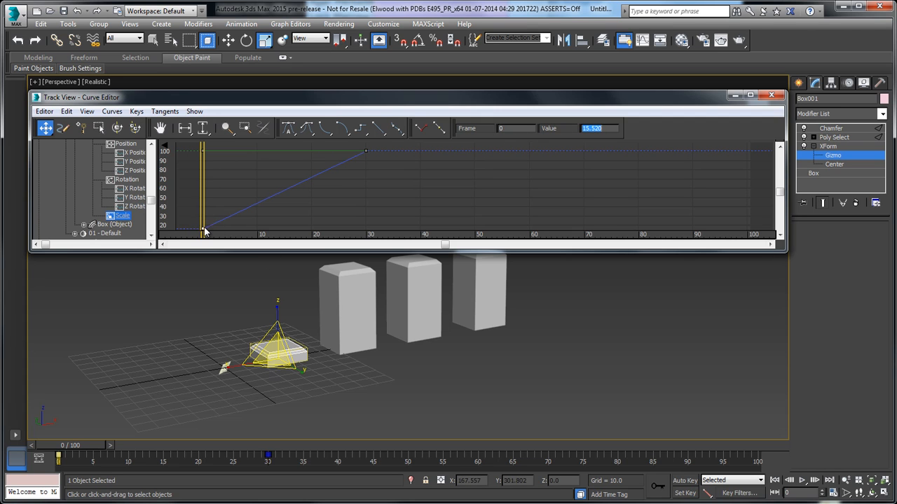
pyautogui.write('0')
pyautogui.press('Return')
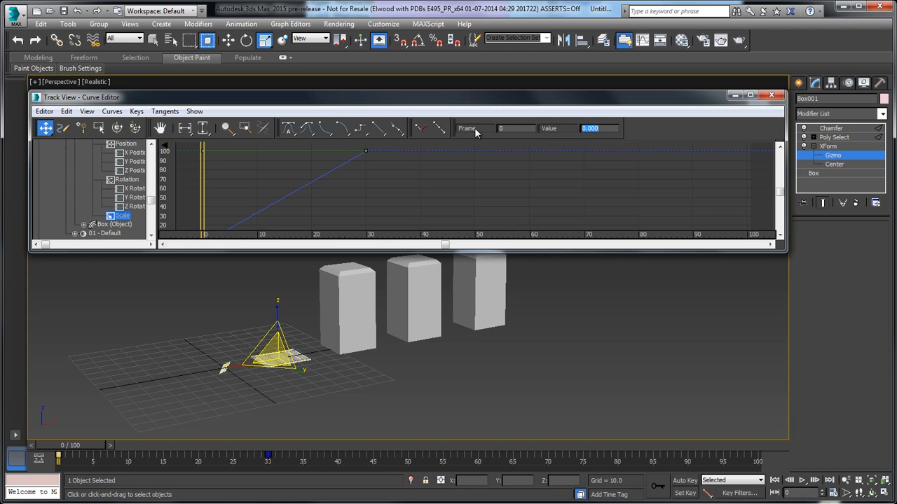
pyautogui.click(771, 94)
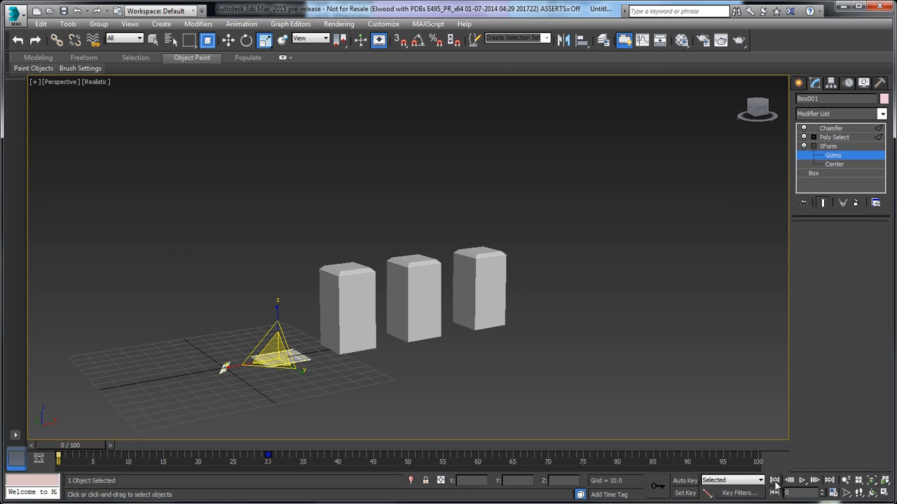
# Play back the first bar's growth animation and return to frame 0
pyautogui.click(802, 480)
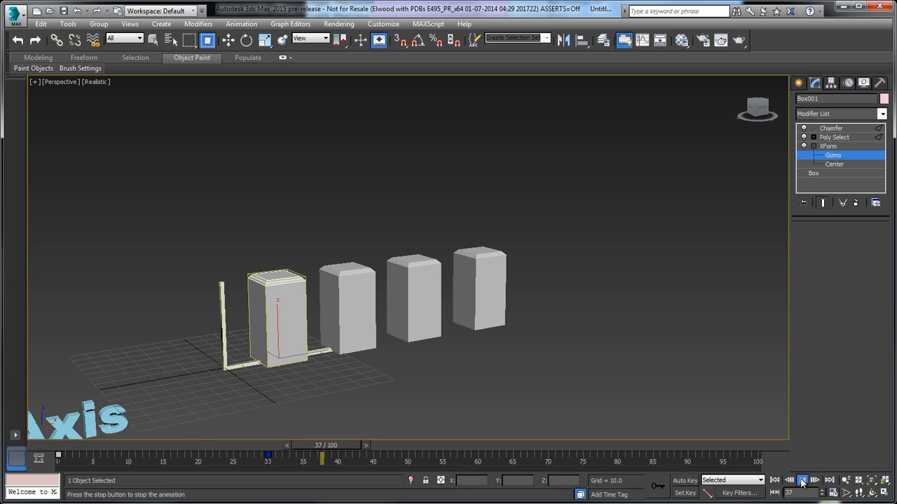
pyautogui.click(802, 480)
pyautogui.click(775, 480)
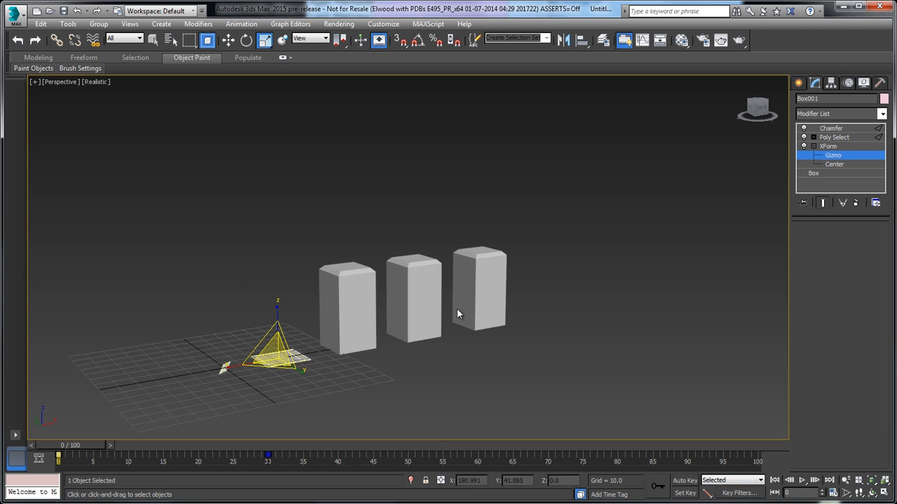
# Leave the gizmo editing of the first bar and delete the other three bars
pyautogui.click(814, 147)
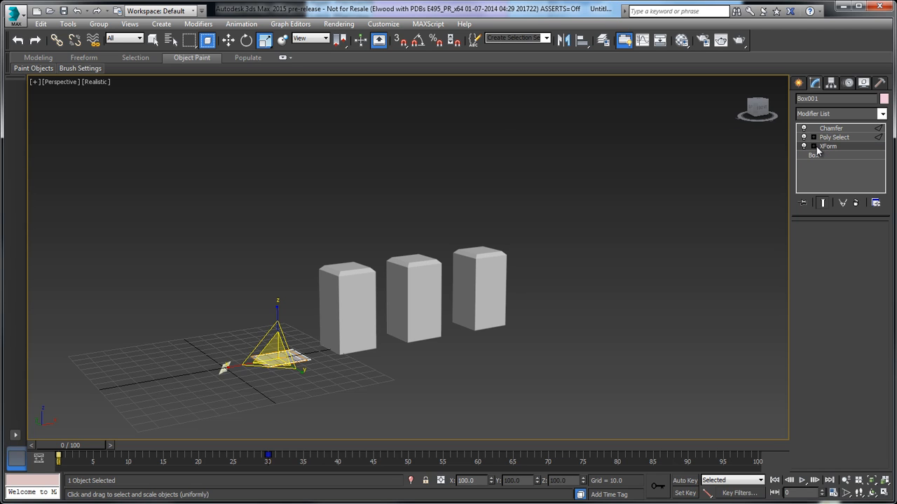
pyautogui.click(495, 306)
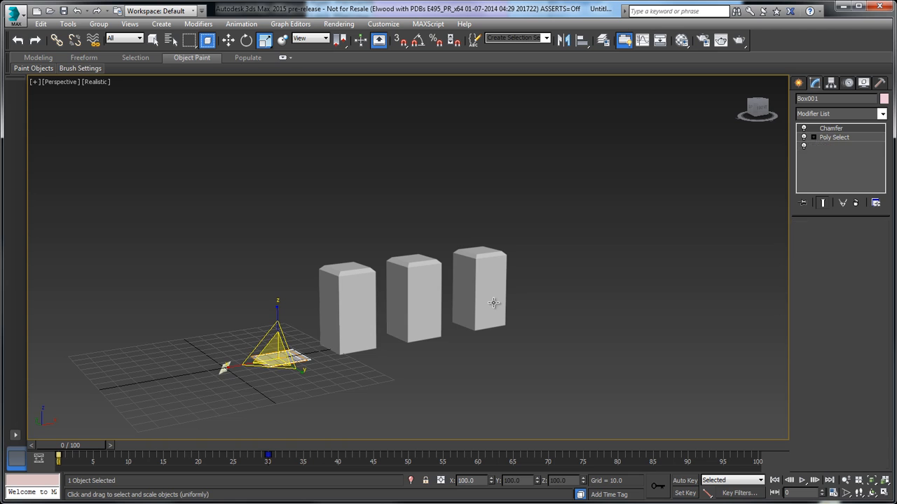
pyautogui.press('Delete')
pyautogui.click(404, 309)
pyautogui.press('Delete')
pyautogui.click(364, 306)
pyautogui.press('Delete')
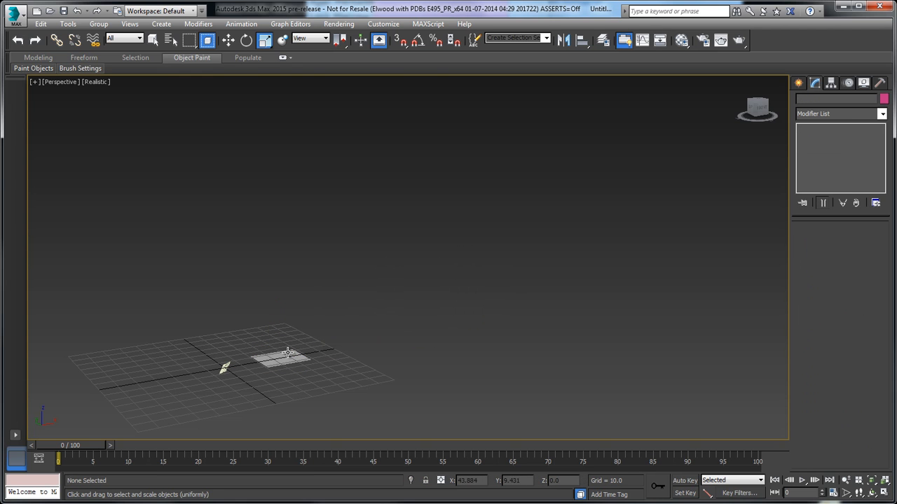
# Clone the animated first bar along X as 3 copies spaced about 49 units apart
pyautogui.click(286, 354)
pyautogui.press('w')
pyautogui.keyDown('shift'); pyautogui.moveTo(316, 356); pyautogui.dragTo(391, 339); pyautogui.keyUp('shift')
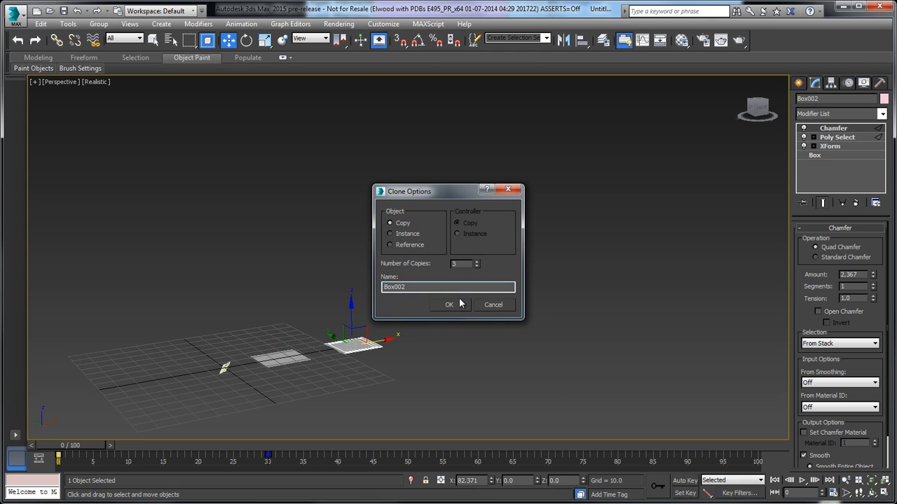
pyautogui.click(460, 303)
pyautogui.moveTo(79, 452)
pyautogui.mouseDown()
pyautogui.moveTo(447, 468)
pyautogui.moveTo(63, 454)
pyautogui.moveTo(261, 452)
pyautogui.moveTo(71, 449)
pyautogui.mouseUp()
# Select the three copied bars and shift their animation keys together to frames 10 and 40
pyautogui.click(350, 343)
pyautogui.click(425, 332)
pyautogui.click(477, 323)
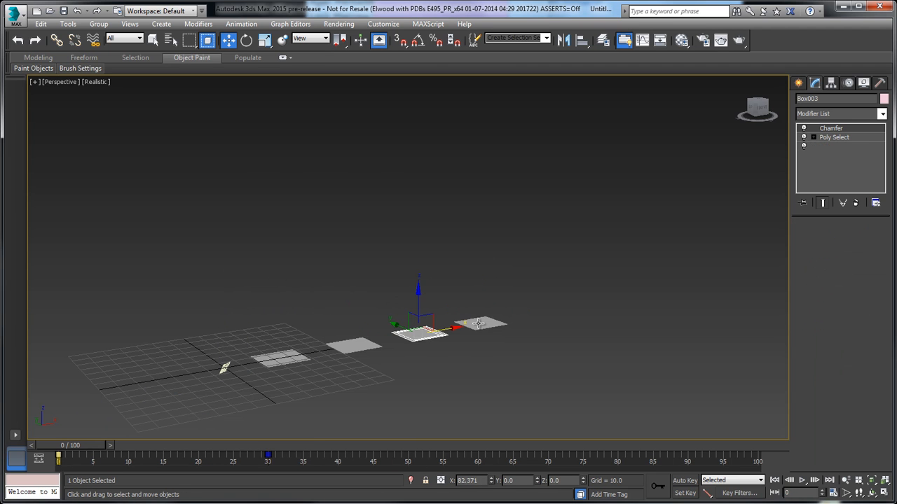
pyautogui.keyDown('ctrl'); pyautogui.click(478, 323); pyautogui.keyUp('ctrl')
pyautogui.keyDown('ctrl'); pyautogui.click(353, 345); pyautogui.keyUp('ctrl')
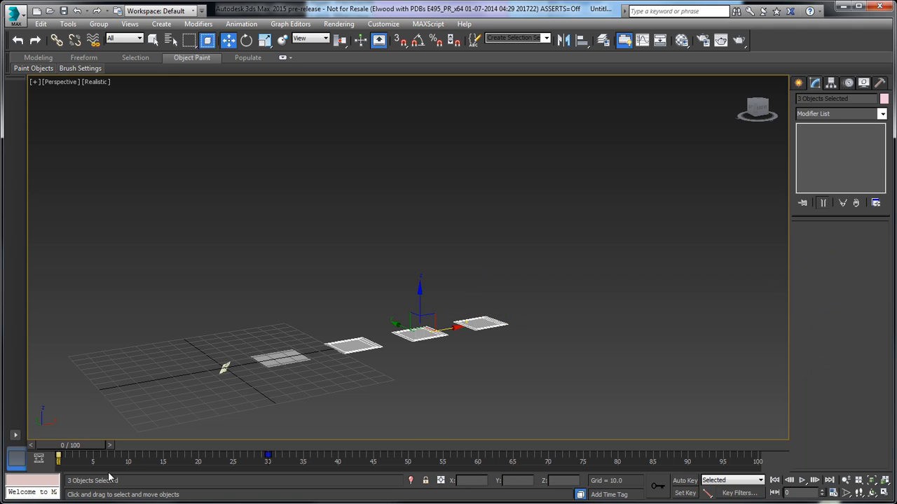
pyautogui.moveTo(284, 464); pyautogui.dragTo(56, 464)
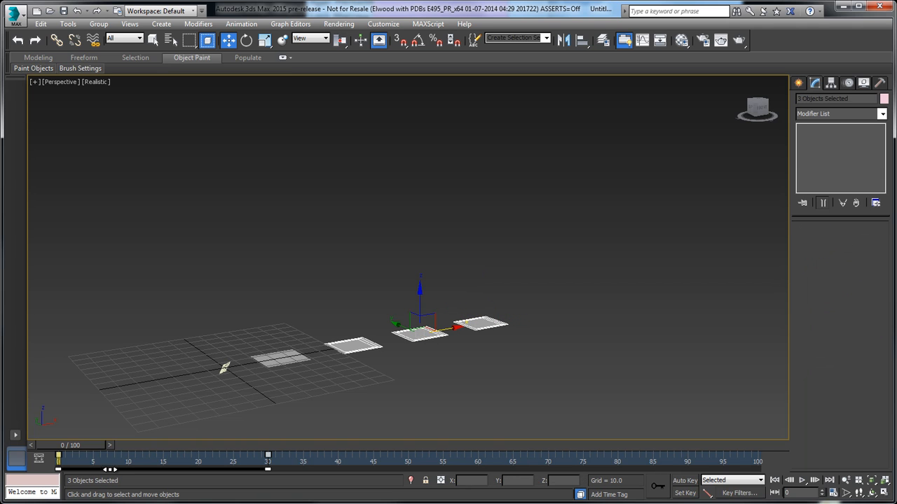
pyautogui.moveTo(86, 469); pyautogui.dragTo(157, 471)
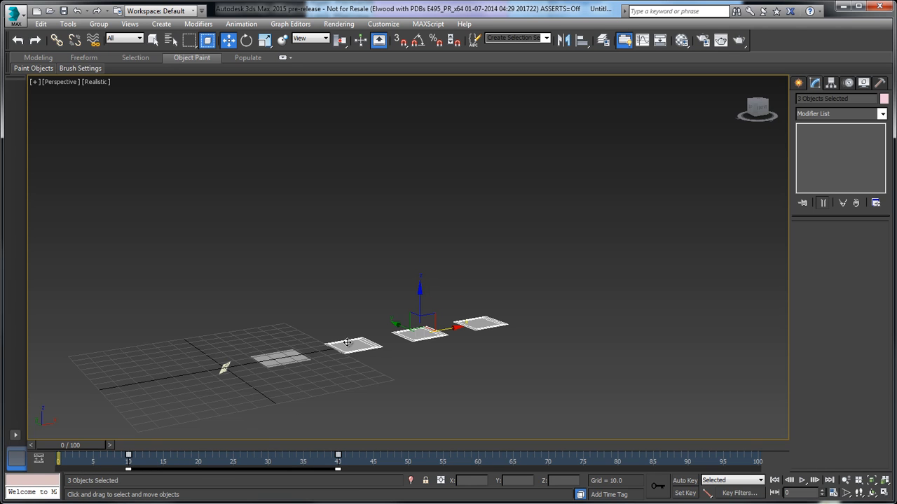
# Select the third and fourth bars and shift their animation keys to frames 20 and 50
pyautogui.click(420, 334)
pyautogui.click(485, 324)
pyautogui.keyDown('ctrl'); pyautogui.click(427, 333); pyautogui.keyUp('ctrl')
pyautogui.moveTo(293, 470); pyautogui.dragTo(365, 470)
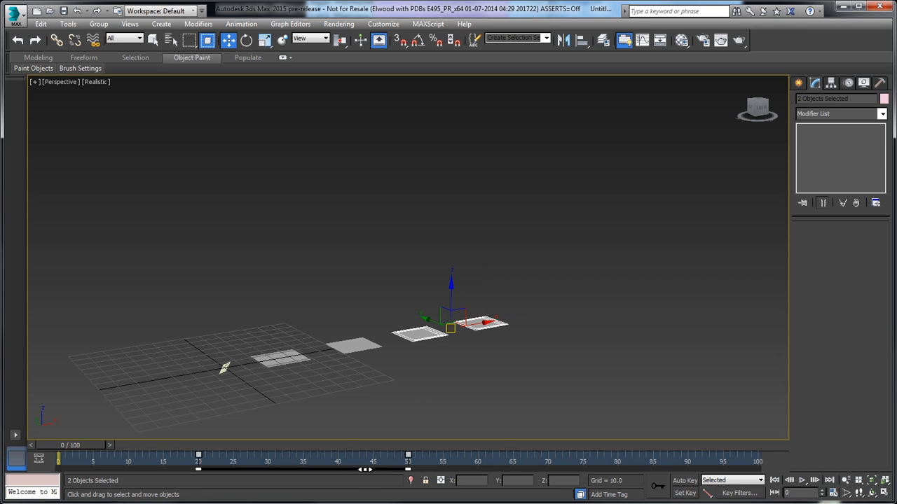
# Select only the fourth bar, shift its animation keys to frames 40 and 70, and play back the timing
pyautogui.click(418, 399)
pyautogui.click(420, 333)
pyautogui.click(478, 327)
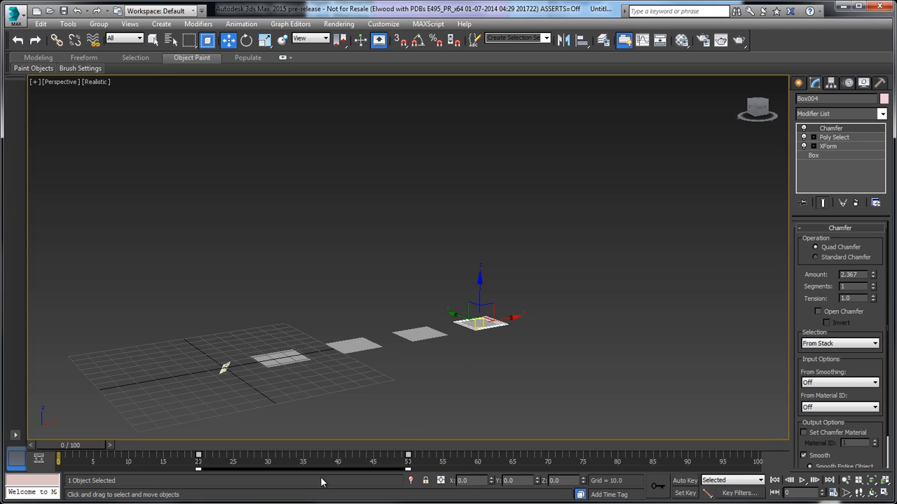
pyautogui.moveTo(324, 470); pyautogui.dragTo(461, 472)
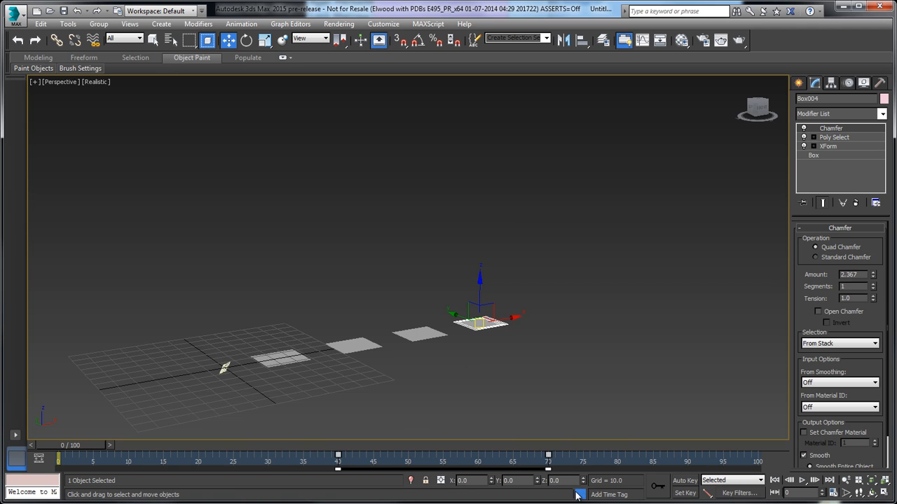
pyautogui.click(802, 481)
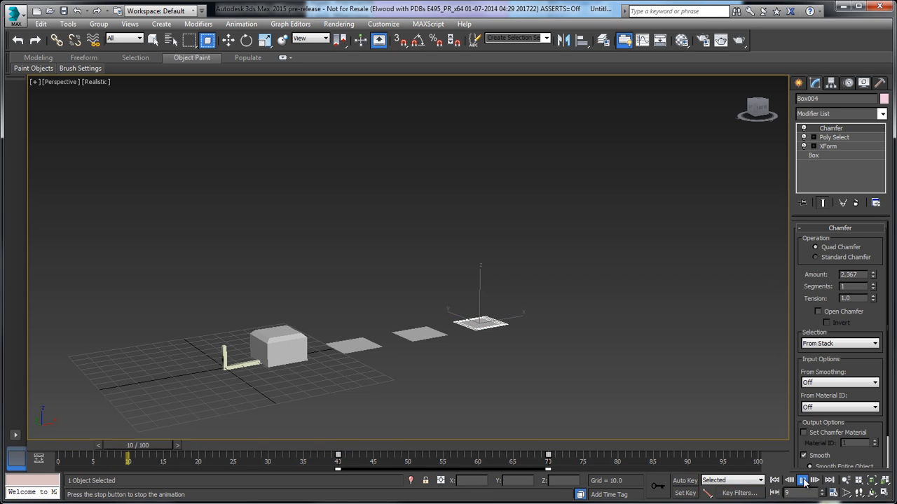
pyautogui.click(802, 480)
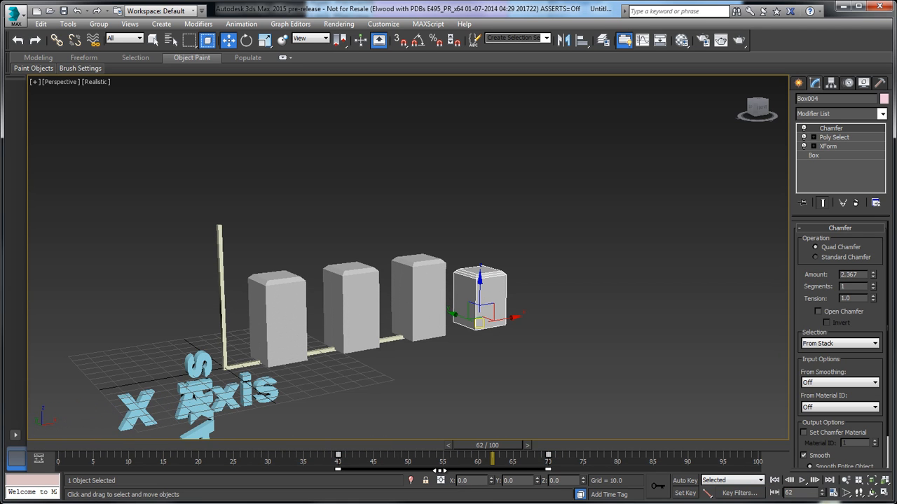
# Move the fourth bar's animation keys to frames 30 and 60, play back the timing, and return to frame 0
pyautogui.moveTo(436, 467); pyautogui.dragTo(366, 467)
pyautogui.click(802, 481)
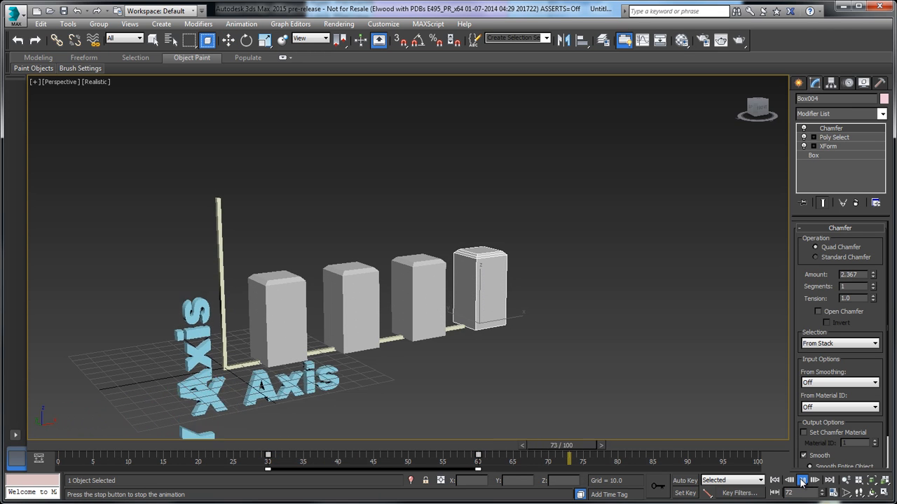
pyautogui.click(802, 481)
pyautogui.click(775, 480)
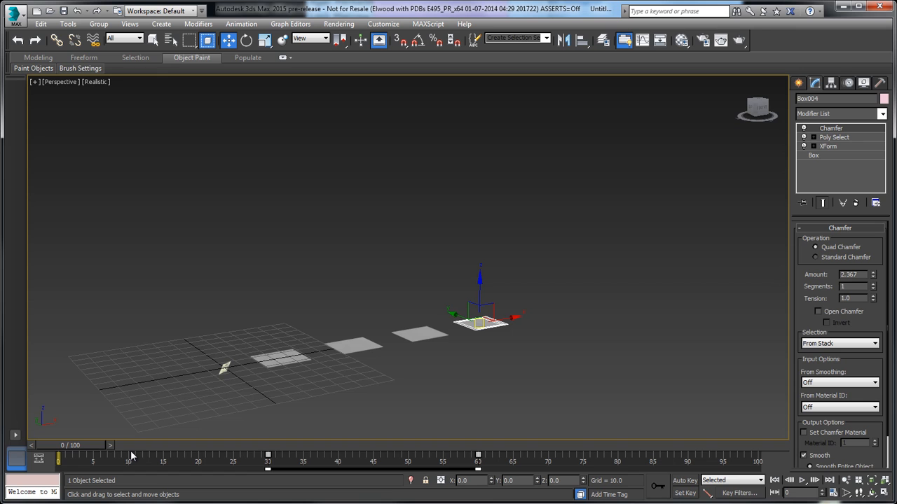
# Deselect everything and play the whole chart animation from frame 0 to check the staggered bar growth
pyautogui.click(483, 412)
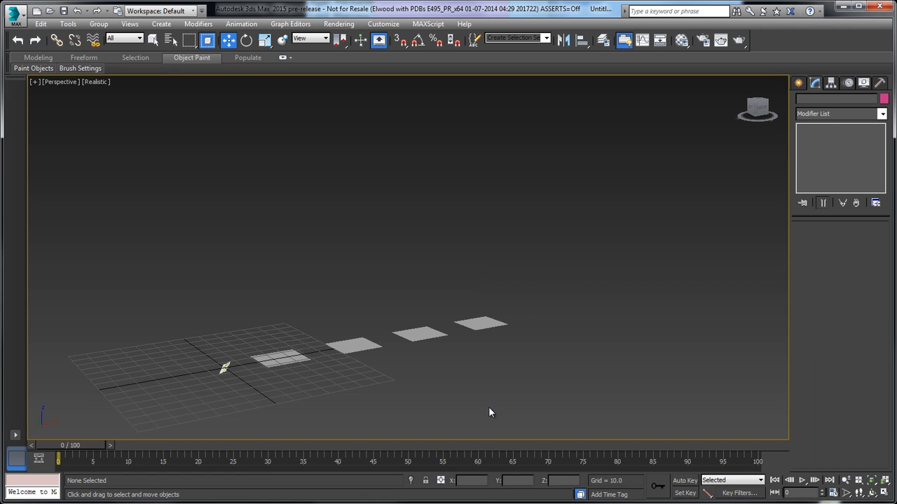
pyautogui.click(775, 481)
pyautogui.click(802, 480)
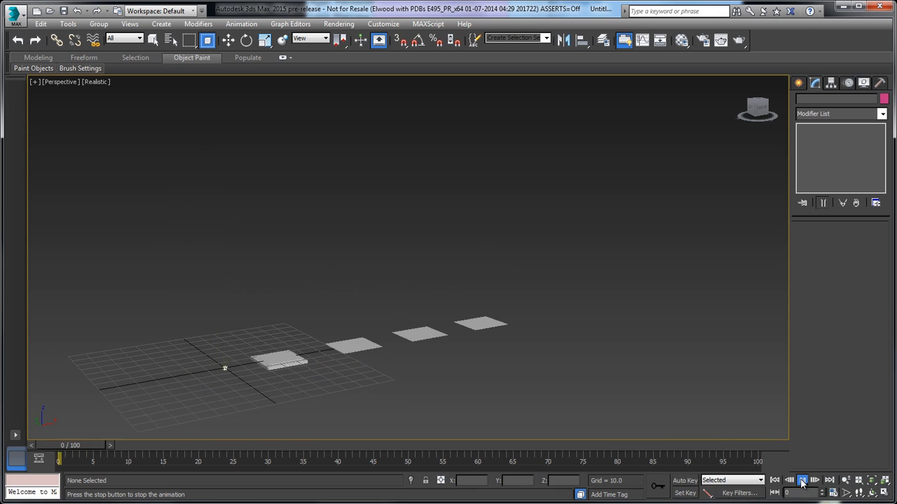
pyautogui.click(802, 481)
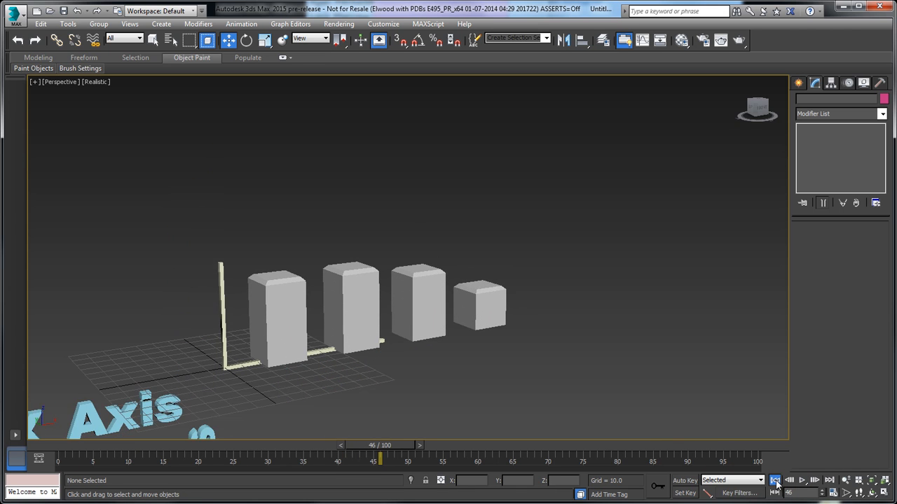
# Return to frame 0 and assign the second, third and fourth sample materials to the second, third and fourth bars respectively
pyautogui.click(774, 481)
pyautogui.click(681, 40)
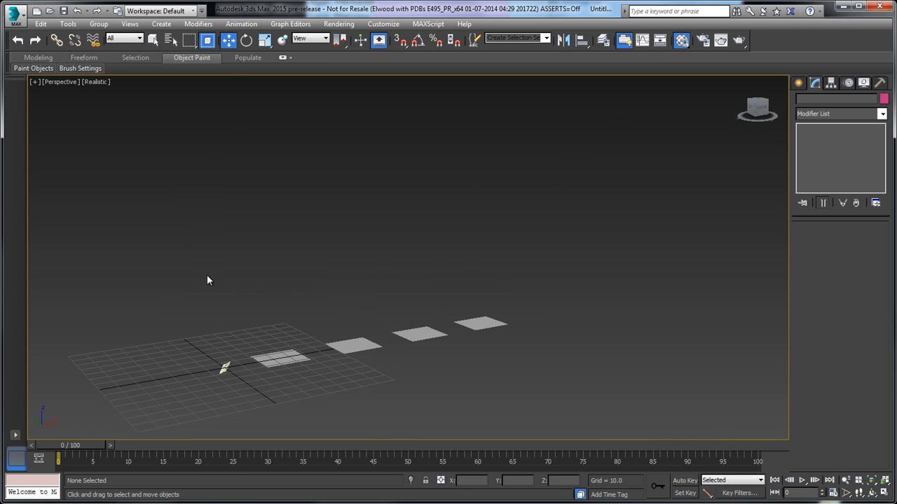
pyautogui.moveTo(123, 68); pyautogui.dragTo(69, 64)
pyautogui.click(65, 108)
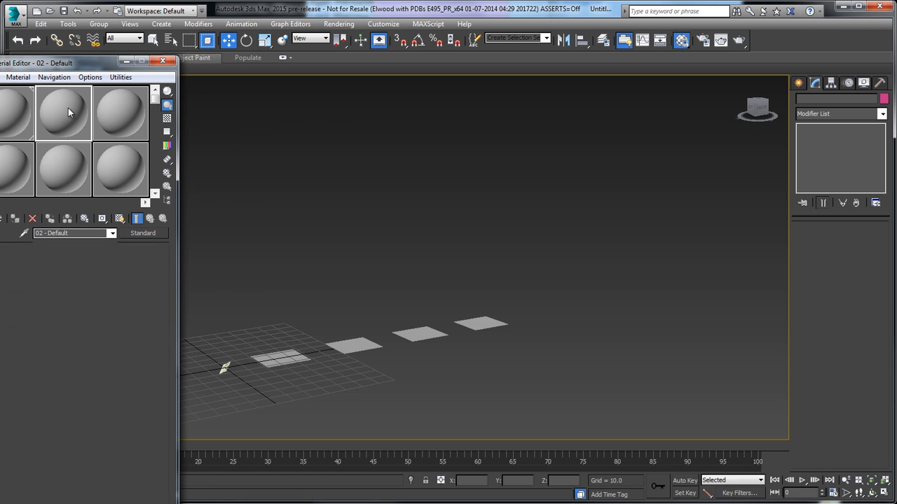
pyautogui.moveTo(355, 346); pyautogui.dragTo(355, 346)
pyautogui.moveTo(120, 106); pyautogui.dragTo(426, 338)
pyautogui.moveTo(10, 186); pyautogui.dragTo(476, 328)
pyautogui.click(162, 61)
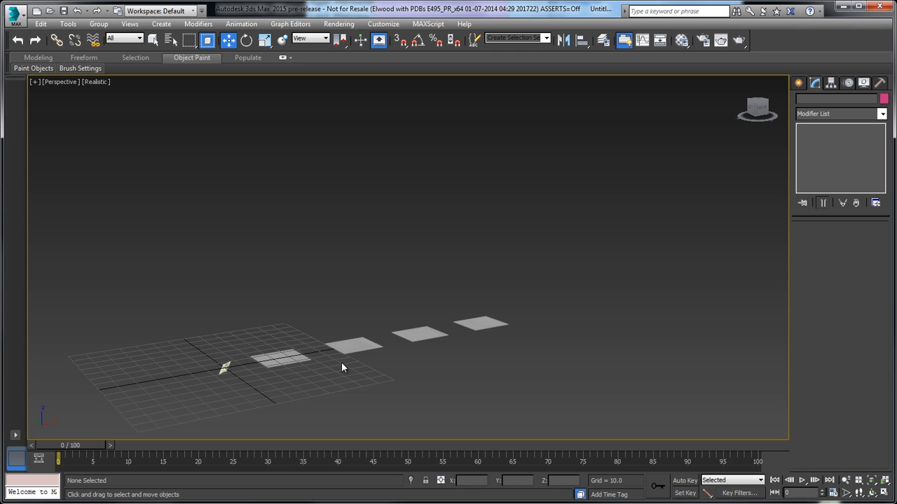
# Show safe frames in the perspective view and orbit to a lower angle that frames the chart
pyautogui.click(59, 82)
pyautogui.click(112, 274)
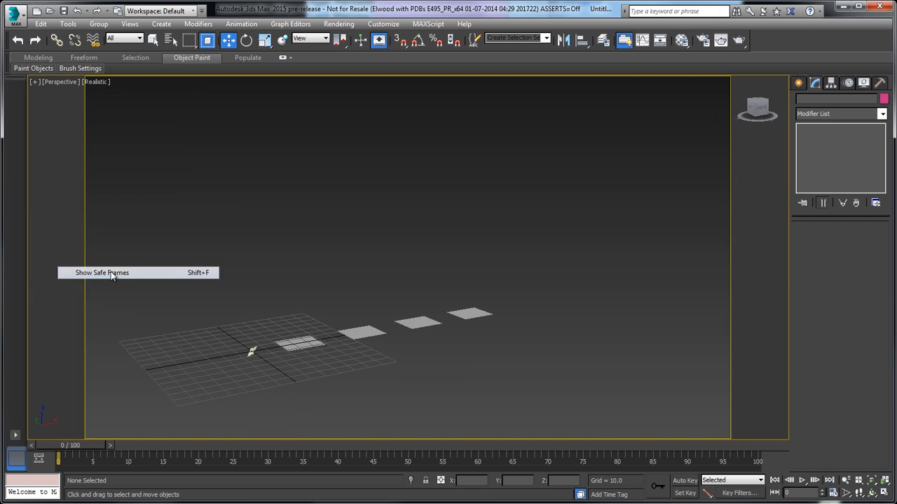
pyautogui.moveTo(363, 306); pyautogui.dragTo(472, 294, button='middle')
pyautogui.scroll(2, 482, 298)
pyautogui.scroll(-1, 472, 295)
# Turn on Auto Key, create a camera from the current view, and change its type to Free Camera
pyautogui.click(680, 480)
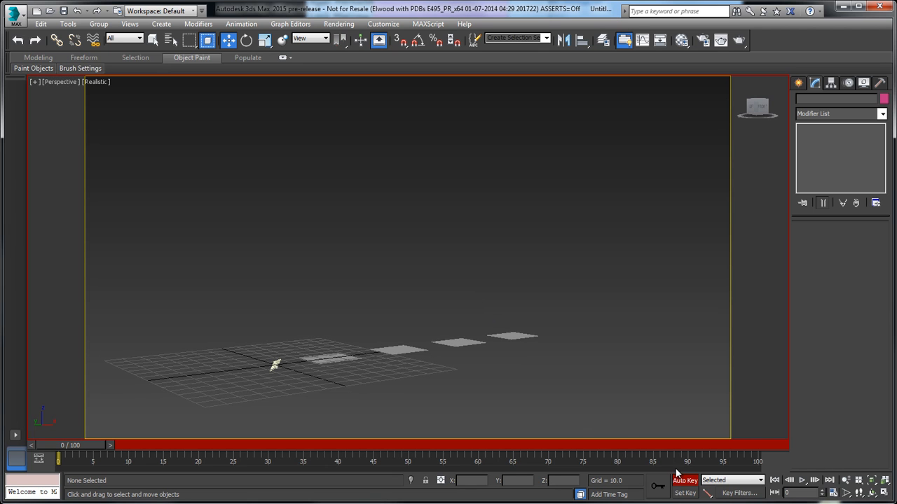
pyautogui.hotkey('ctrl', 'c')
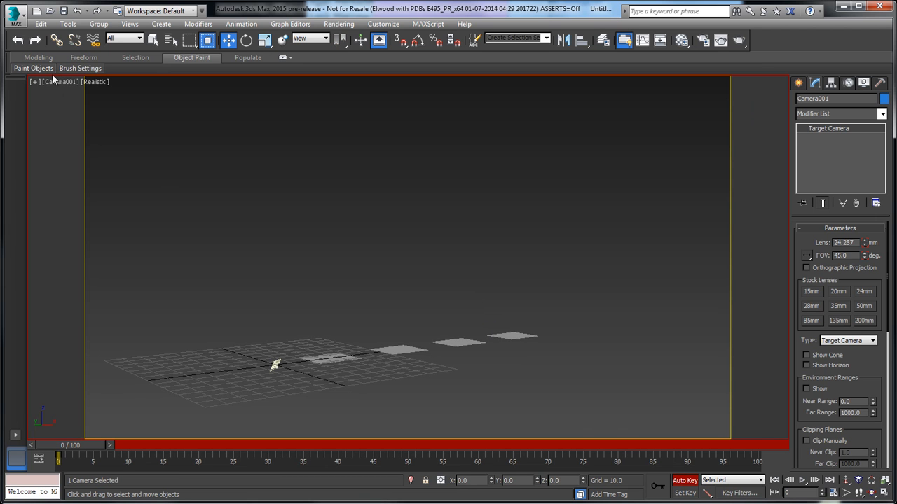
pyautogui.click(838, 341)
pyautogui.click(839, 357)
# At frame 100, orbit the camera to a more frontal angle and dolly it to animate the camera move
pyautogui.moveTo(77, 446); pyautogui.dragTo(818, 492)
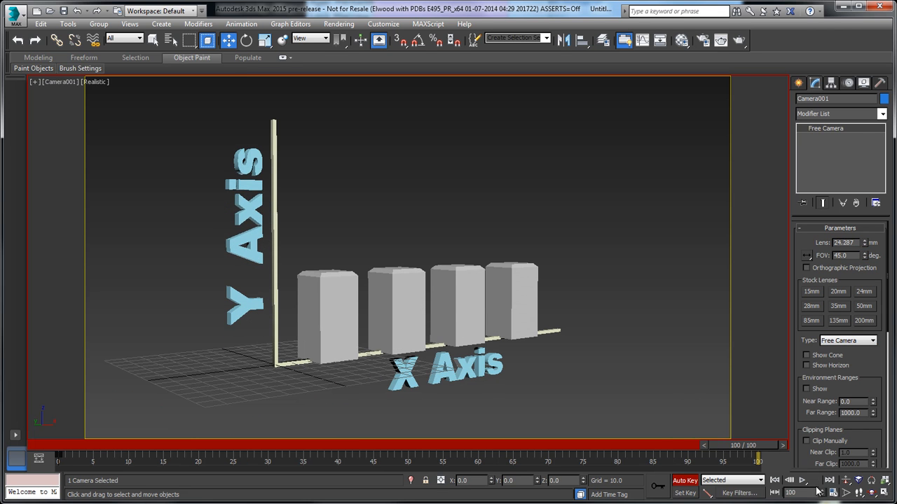
pyautogui.click(872, 494)
pyautogui.moveTo(370, 344); pyautogui.dragTo(351, 344)
pyautogui.click(846, 481)
pyautogui.moveTo(567, 385); pyautogui.dragTo(574, 372)
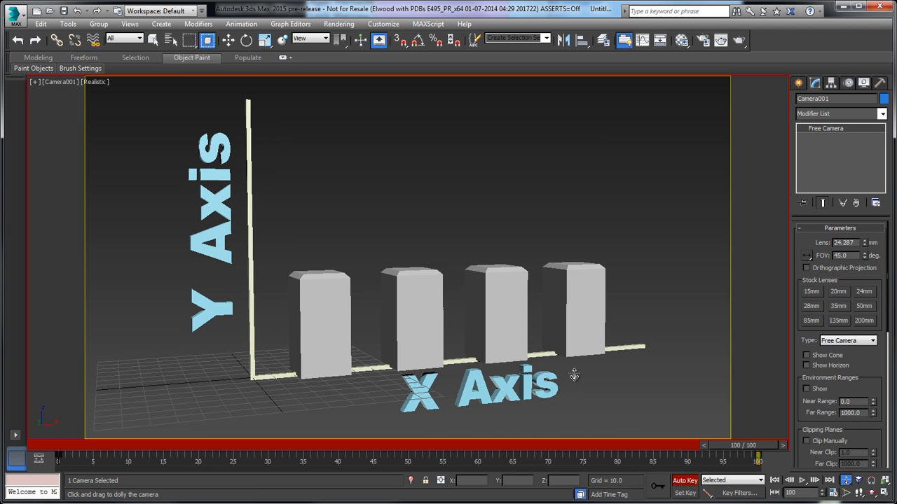
# Turn off Auto Key, play the animation through the camera, and return to frame 0
pyautogui.click(685, 480)
pyautogui.click(801, 480)
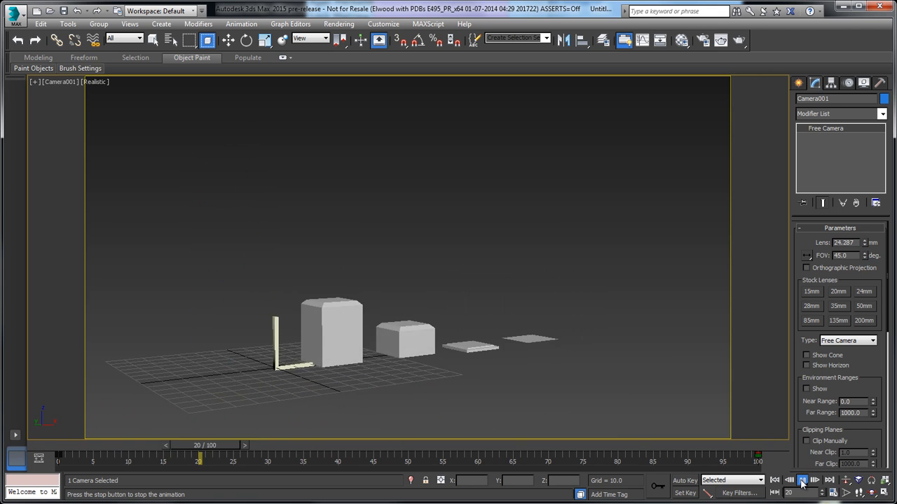
pyautogui.click(802, 480)
pyautogui.click(775, 480)
pyautogui.click(846, 481)
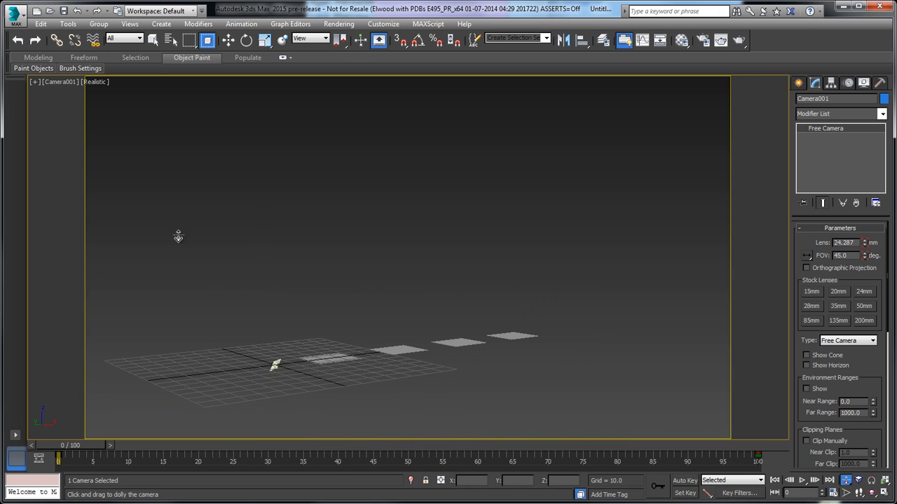
# Save the scene as Bar_$.max in the scenes folder and save it again under the name Bar_4.max
pyautogui.click(63, 12)
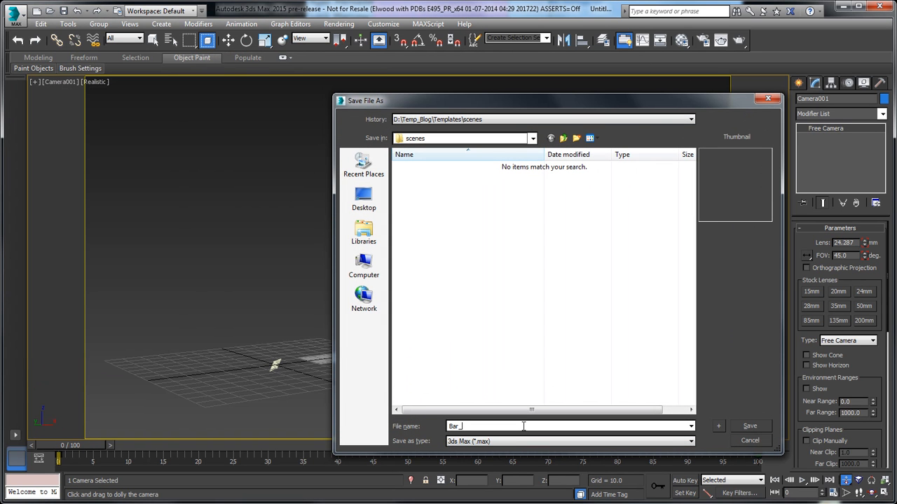
pyautogui.press('Return')
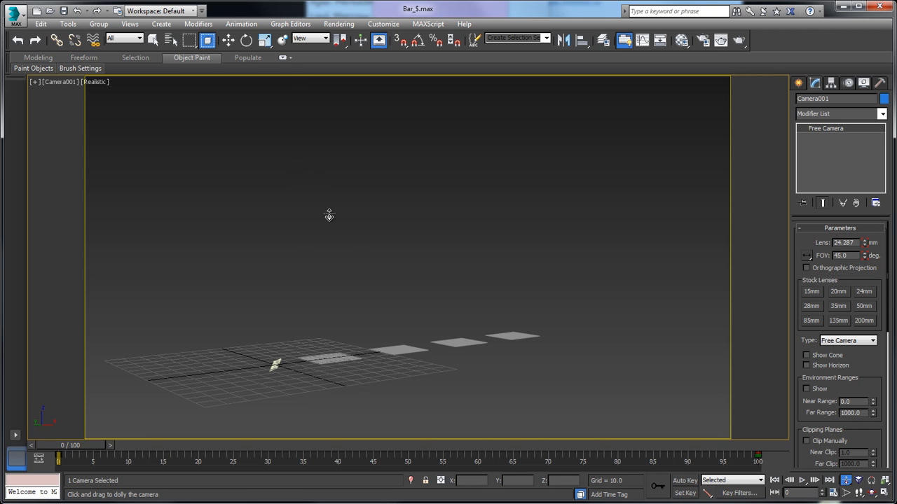
pyautogui.click(20, 20)
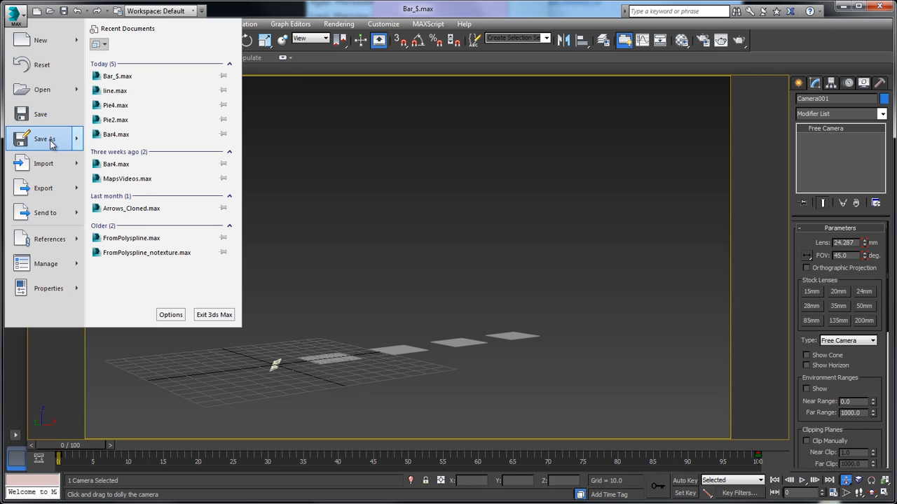
pyautogui.click(44, 138)
pyautogui.click(466, 427)
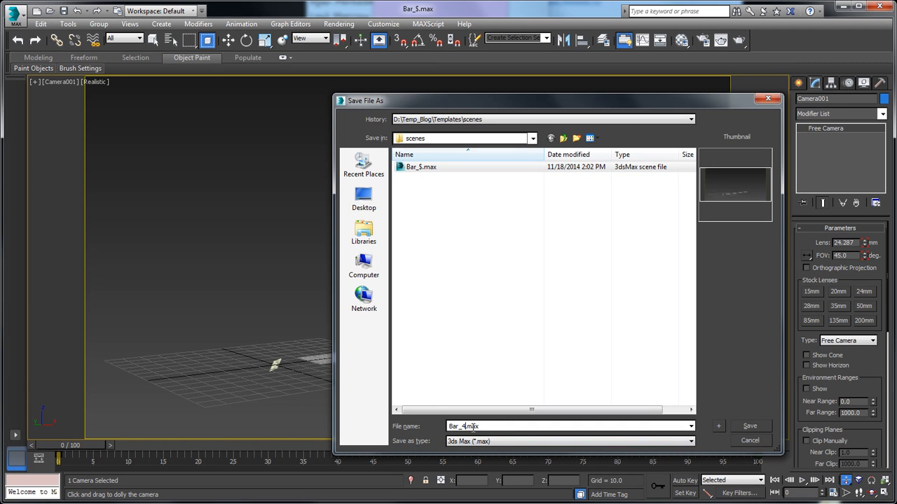
pyautogui.press('Return')
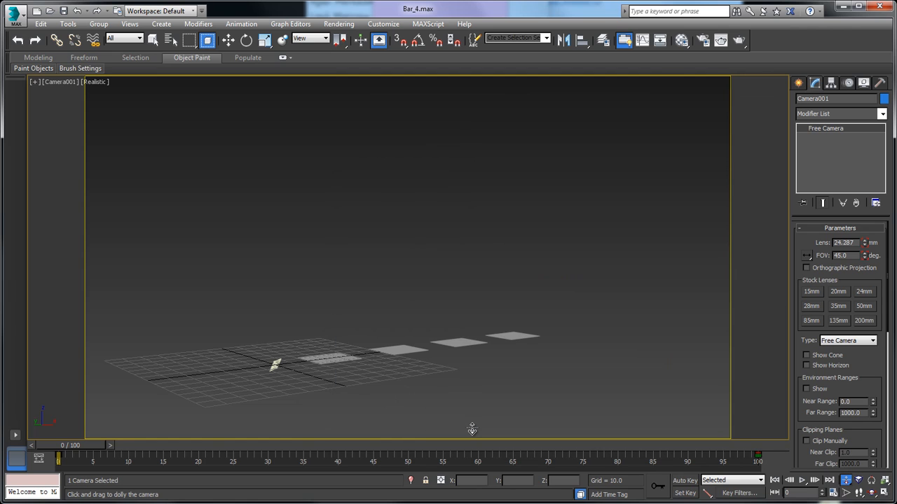